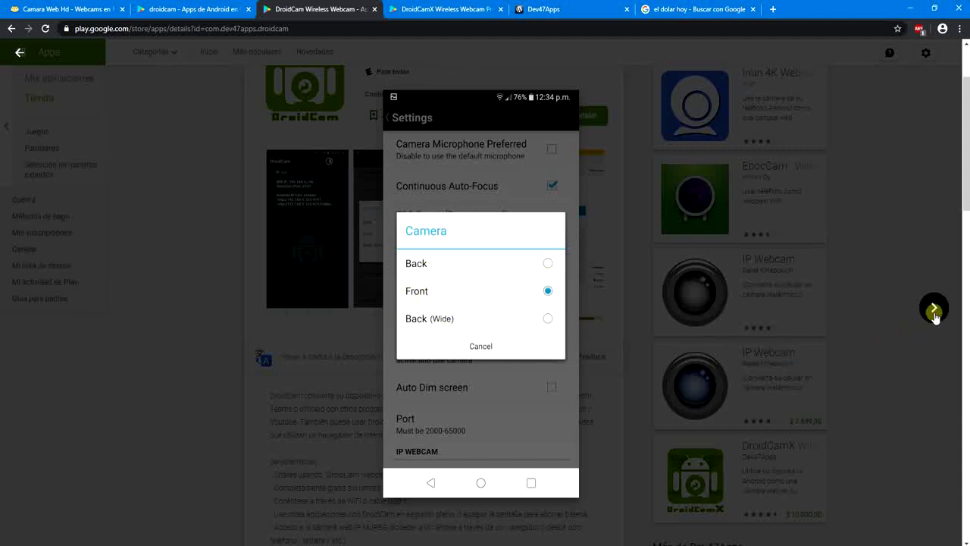
View the remaining DroidCam gallery screenshots, including the Windows client and browser feed, and close the image viewer
left_click(934, 310)
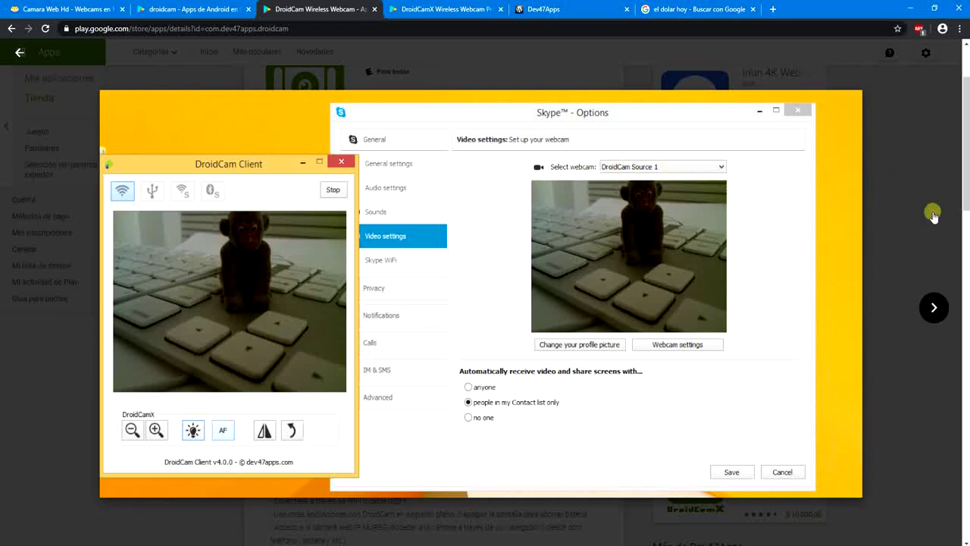
left_click(934, 306)
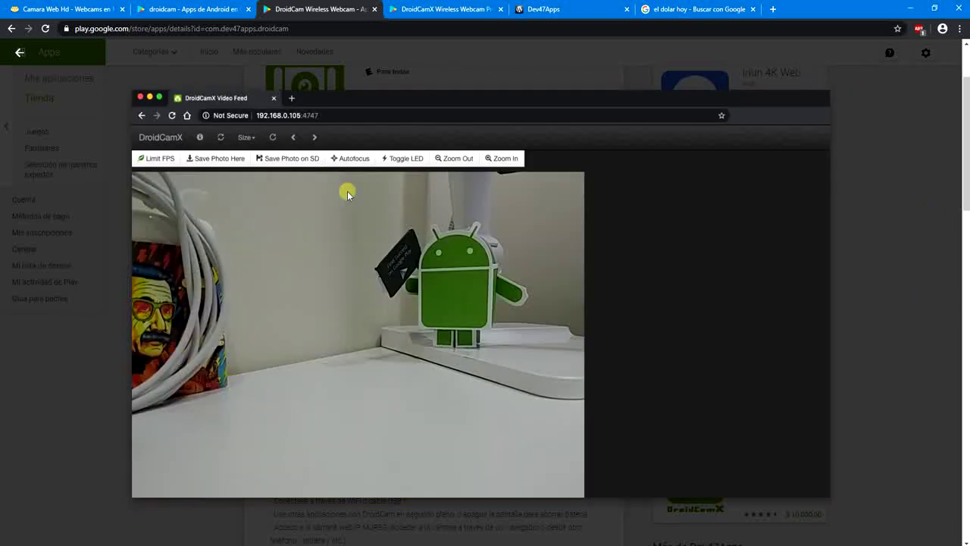
left_click(921, 282)
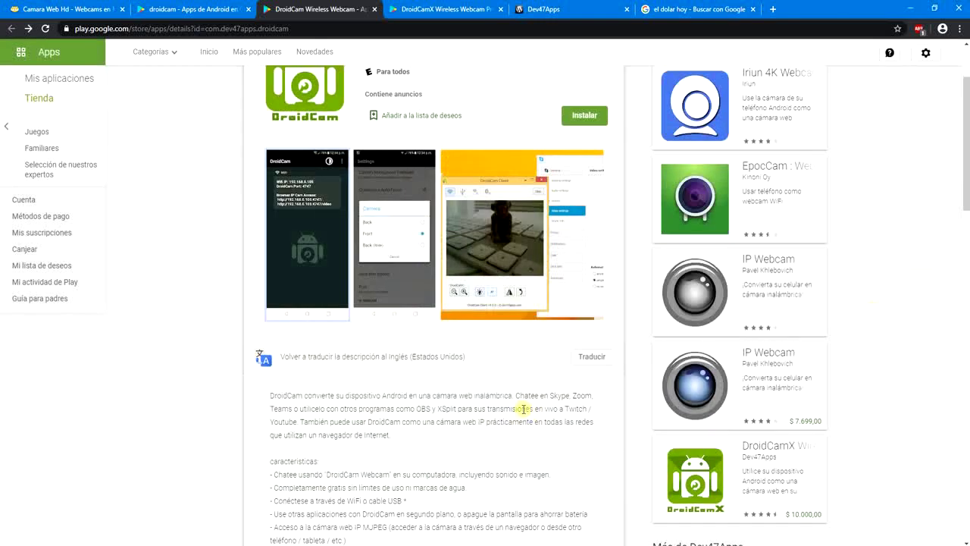
Read the free DroidCam app's description, covering its features, the PC client requirement and the Pro version's extras
scroll(326, 426, "down", 2)
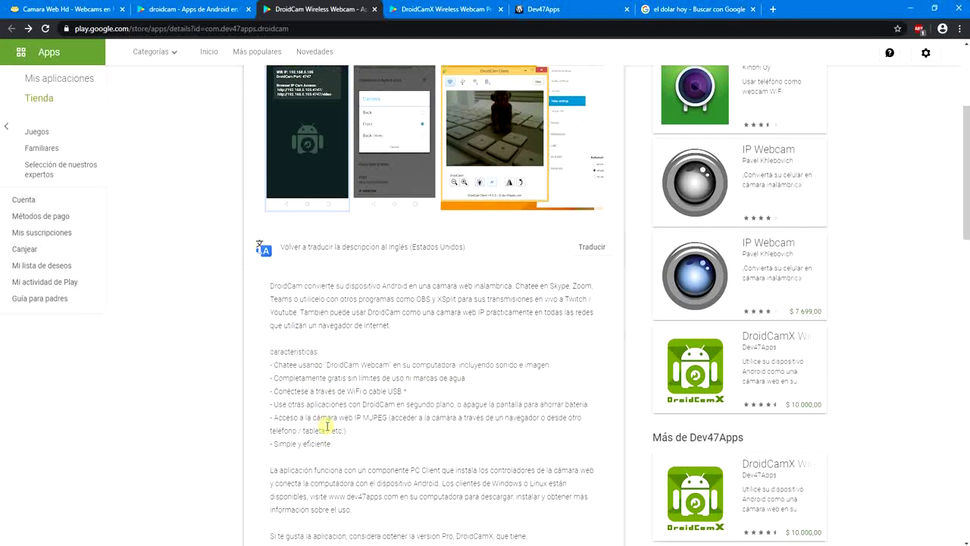
scroll(326, 426, "down", 1)
scroll(326, 426, "down", 1)
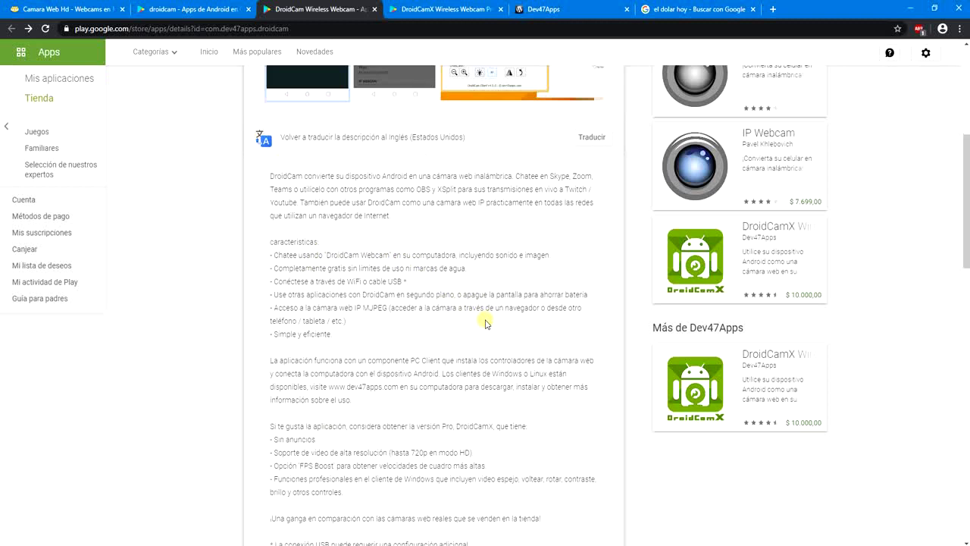
scroll(486, 324, "down", 2)
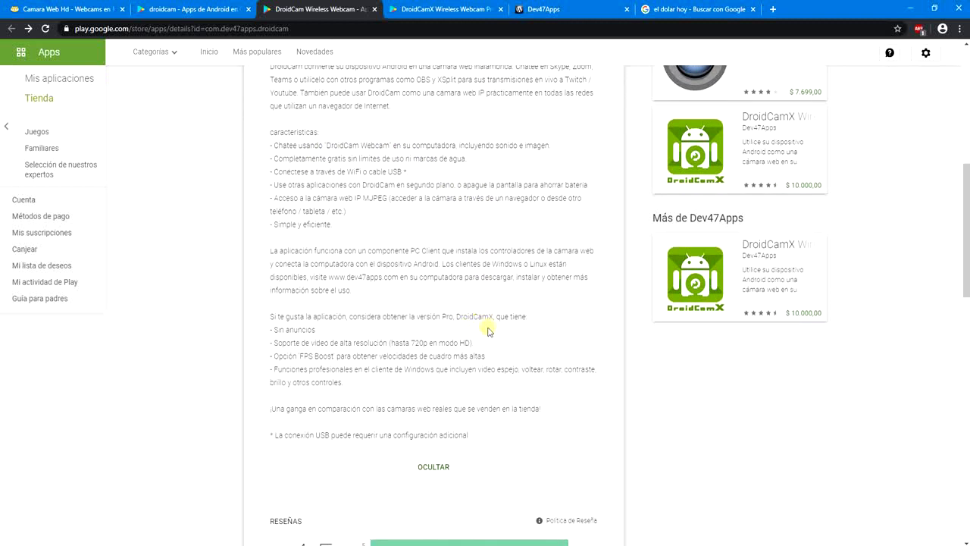
scroll(548, 332, "up", 2)
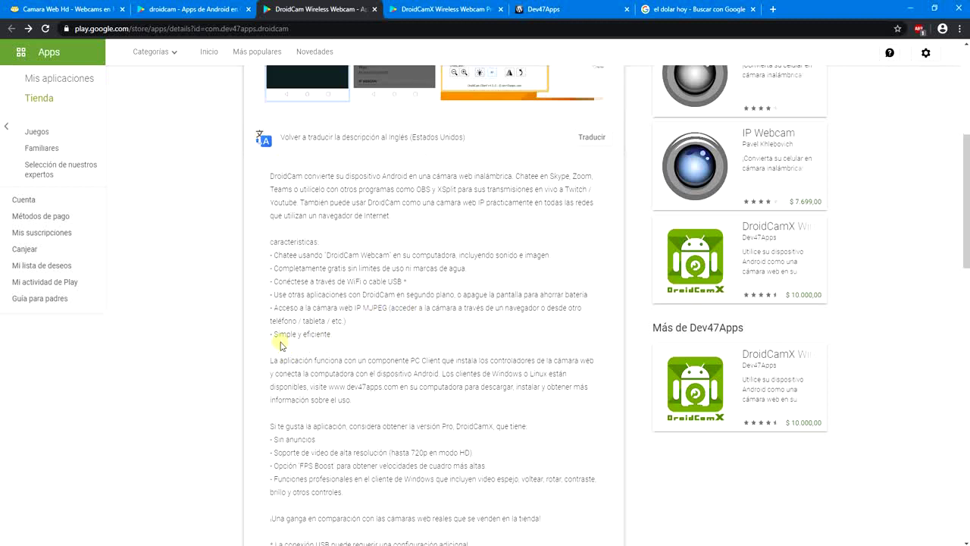
scroll(426, 348, "down", 3)
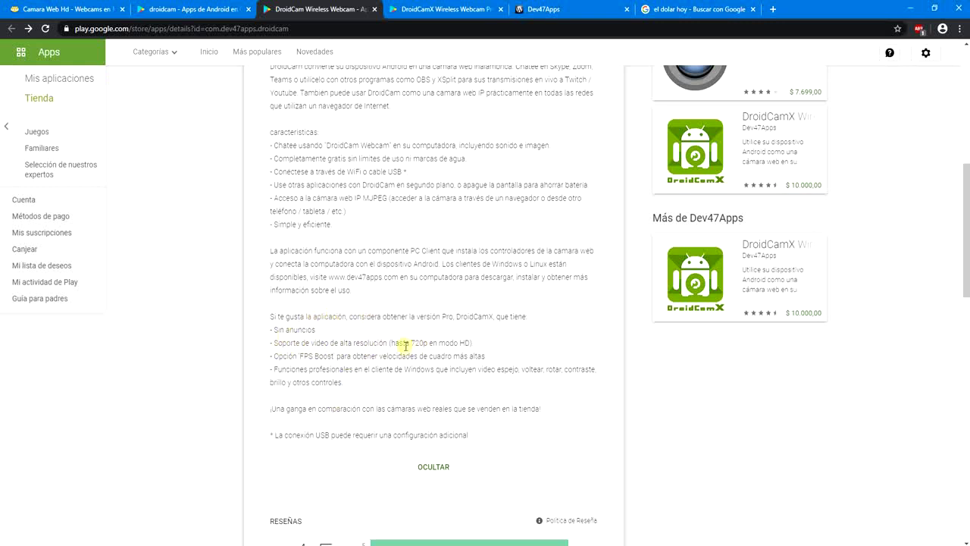
Compare the DroidCamX Pro store listing with the Mercado Libre webcam prices and the Dev47Apps website
left_click(450, 13)
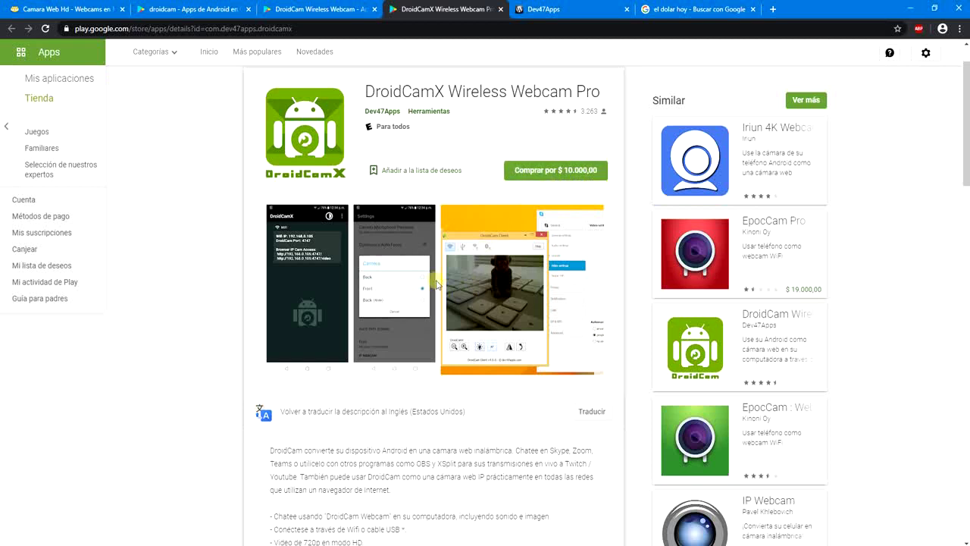
left_click(88, 8)
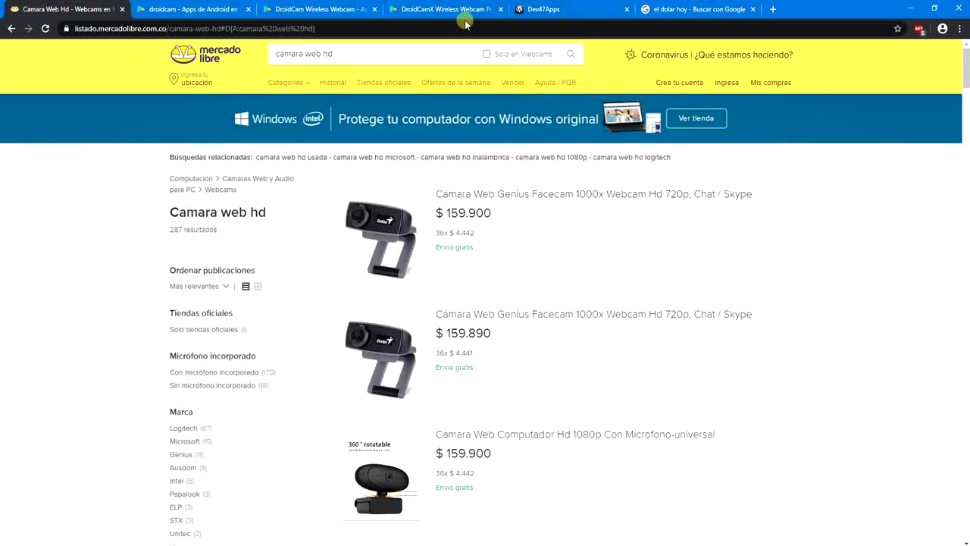
left_click(553, 9)
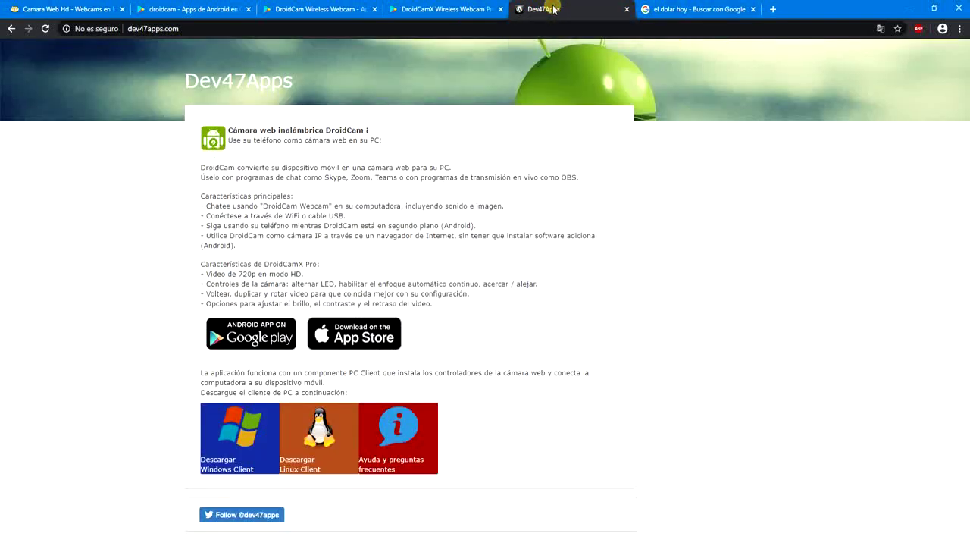
left_click(426, 8)
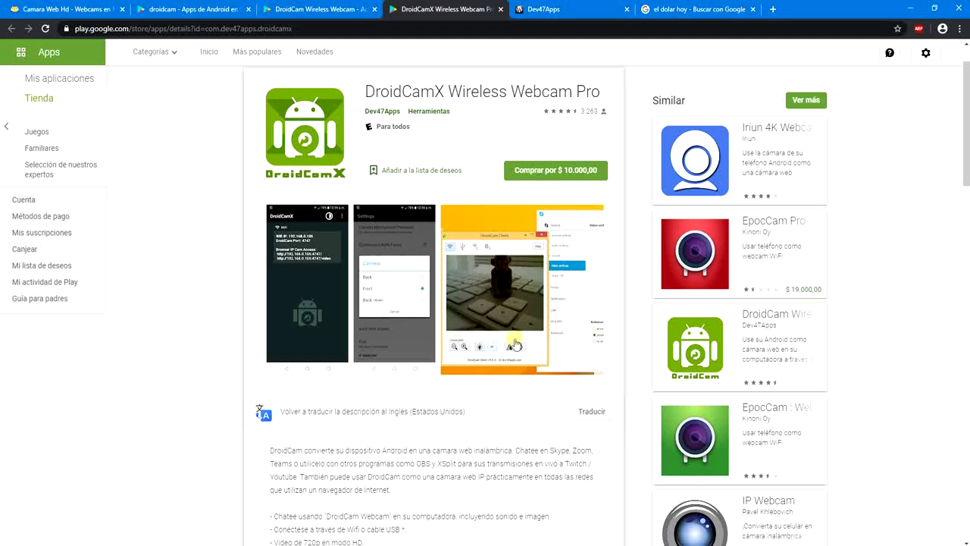
Read the DroidCamX Pro description, covering its features, camera controls, trial recommendation and notes
scroll(462, 347, "down", 2)
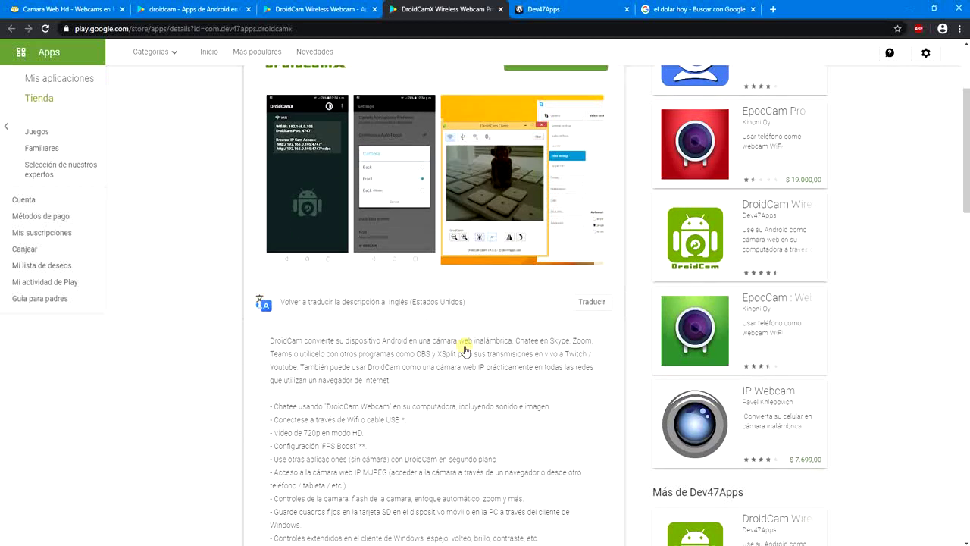
scroll(465, 350, "down", 2)
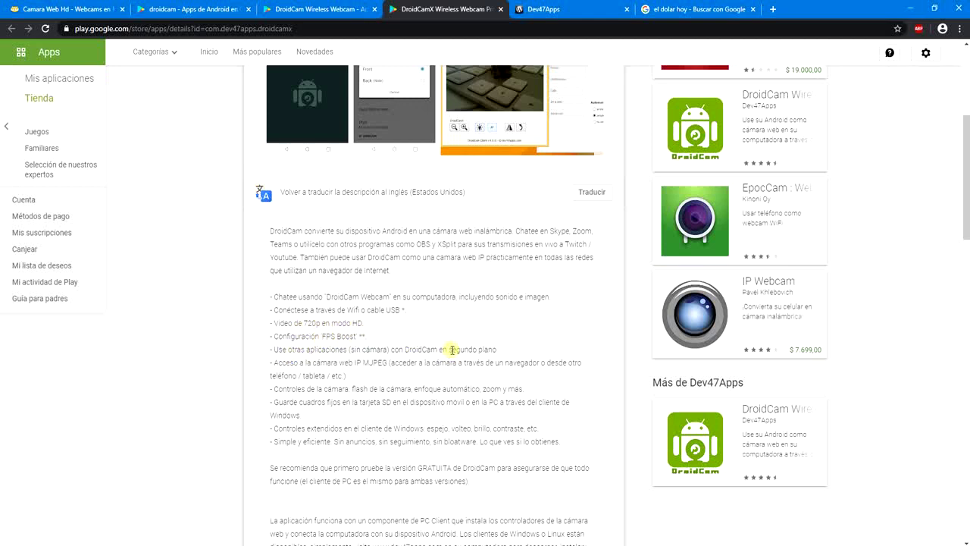
scroll(452, 349, "down", 1)
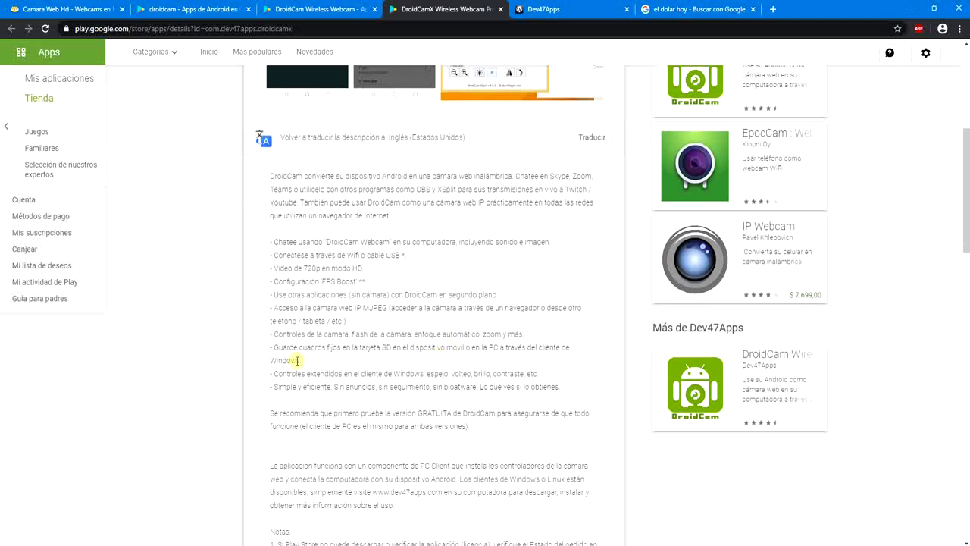
scroll(355, 357, "down", 1)
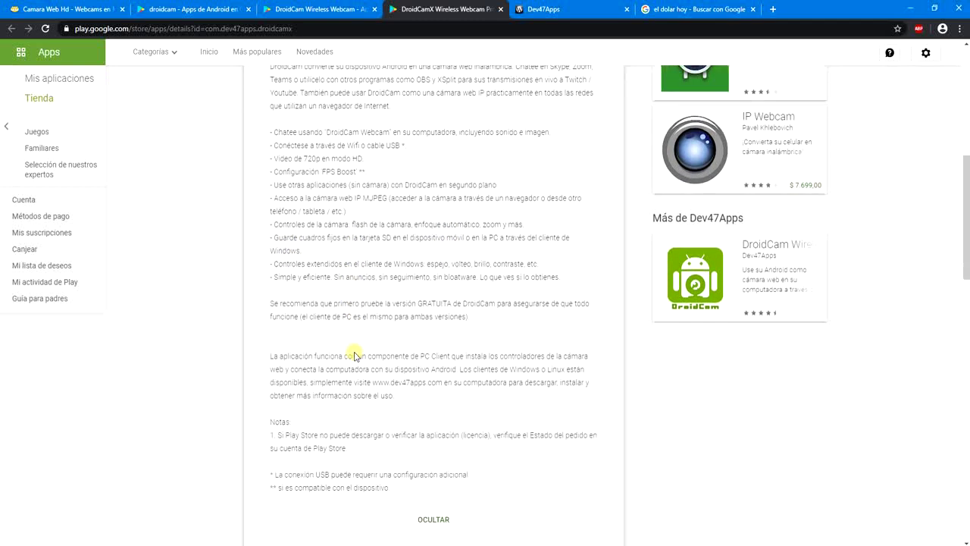
scroll(459, 402, "up", 6)
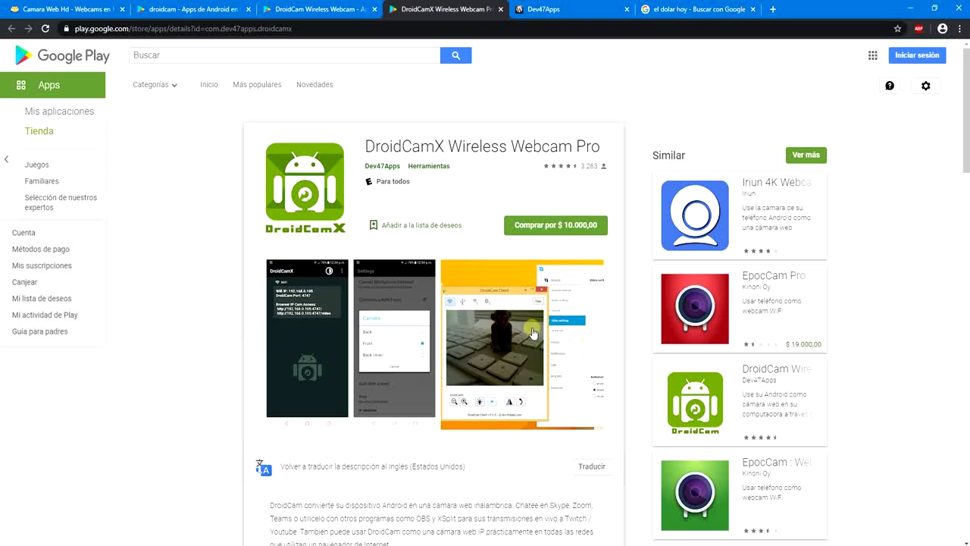
scroll(459, 343, "down", 10)
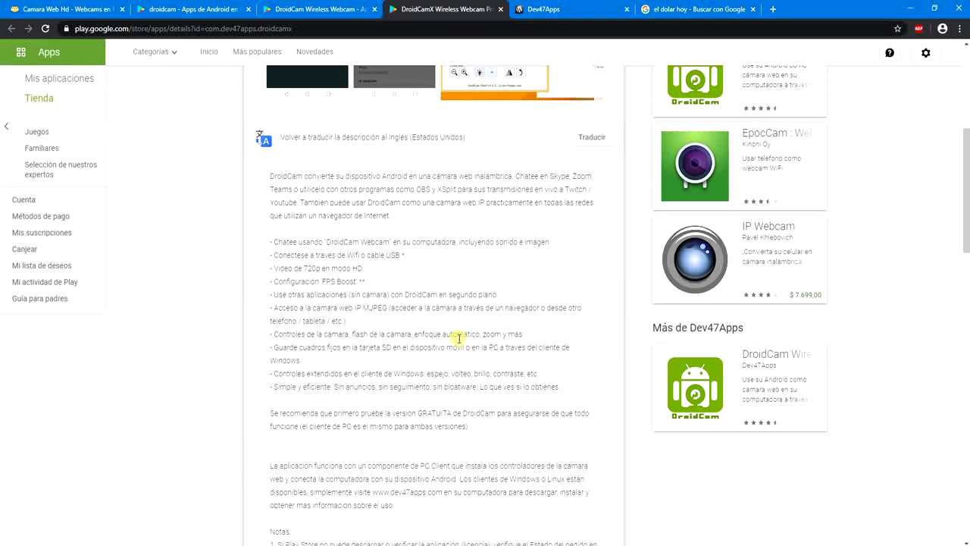
scroll(458, 339, "up", 10)
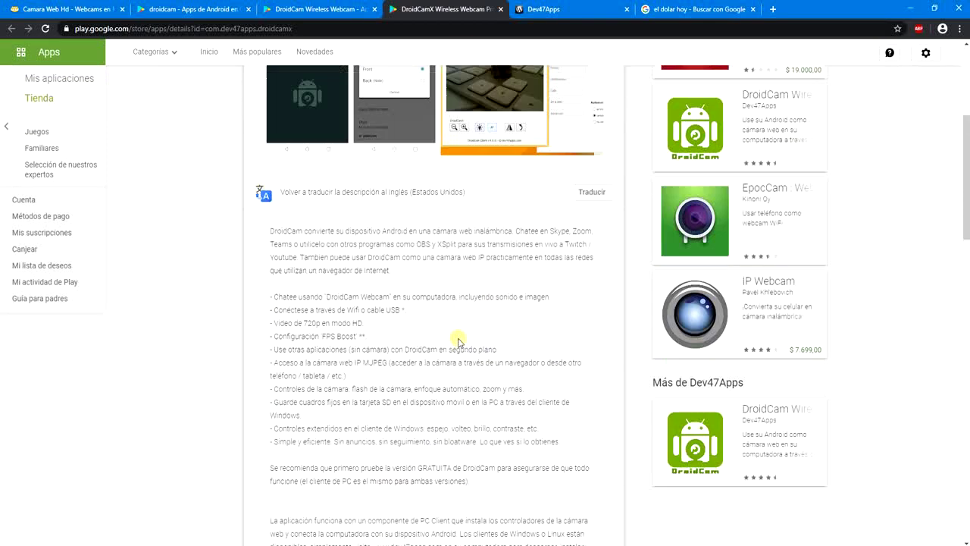
Check the Dev47Apps website's app and PC client downloads alongside the DroidCamX Pro and free DroidCam store listings
left_click(591, 8)
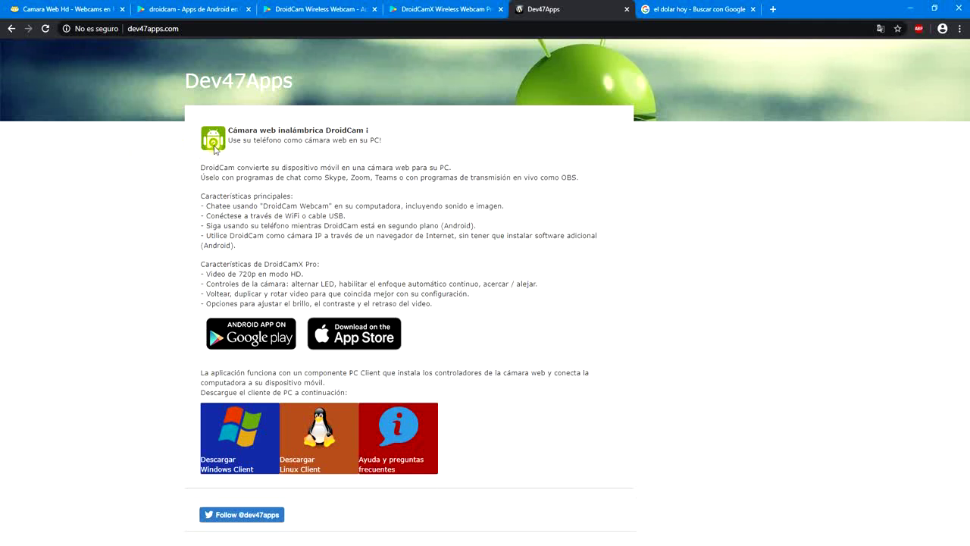
left_click(441, 10)
left_click(338, 10)
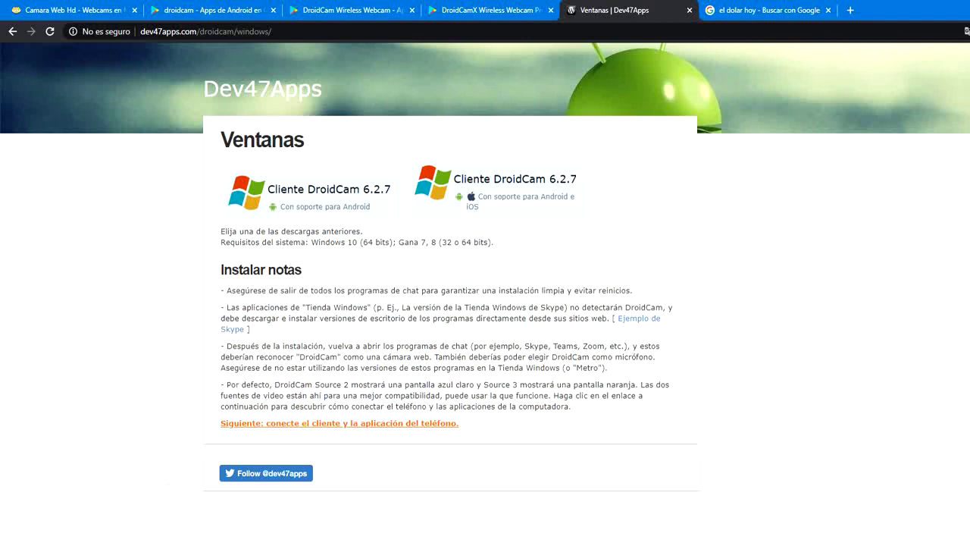
Launch the DroidCam Client from the Video group of pinned Windows apps
key("super")
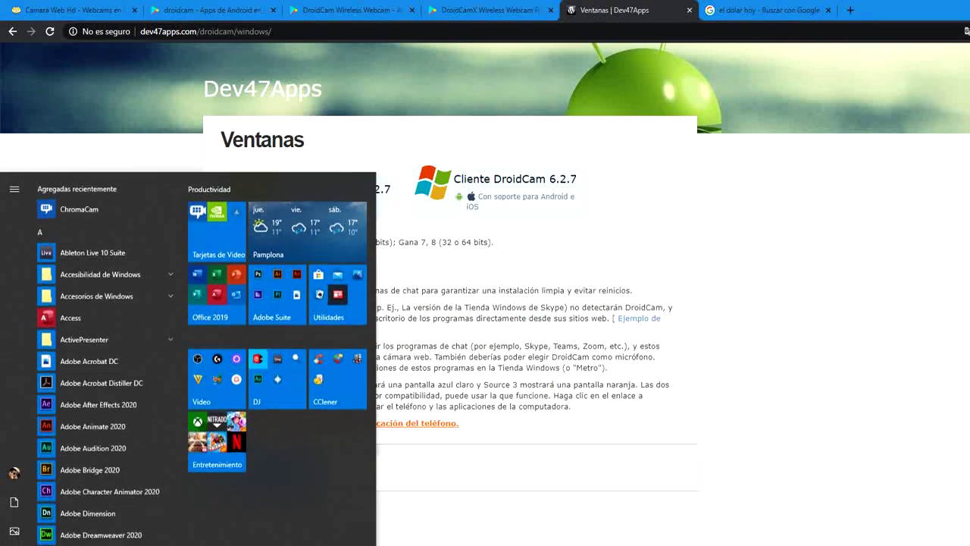
left_click(215, 371)
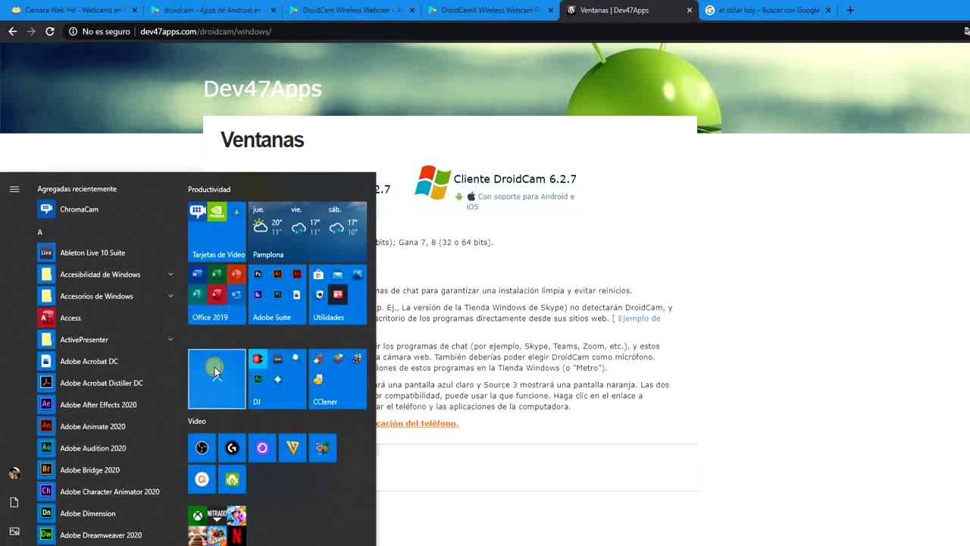
left_click(235, 478)
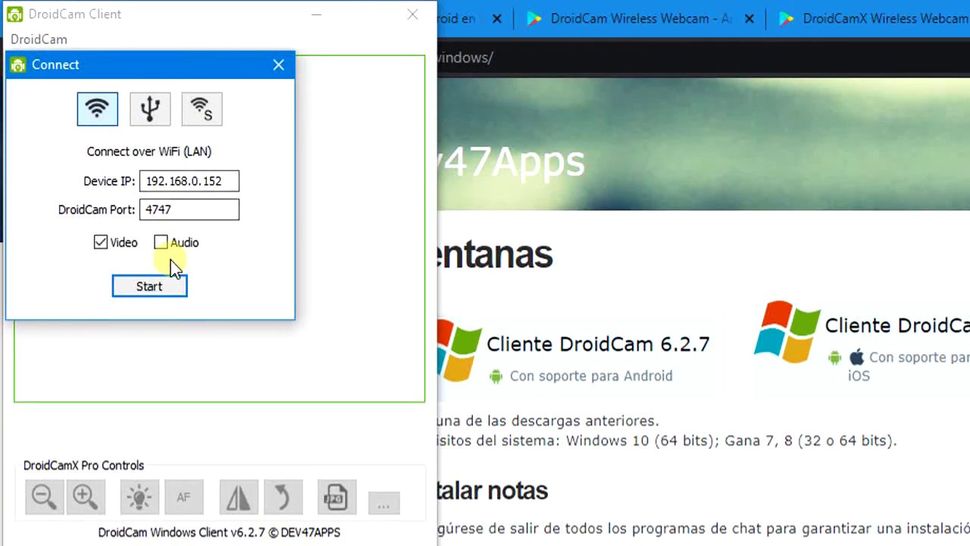
Check the USB and WiFi server connection modes, and start the video-only connection over WiFi (LAN) to 192.168.0.152 on port 4747
left_click_drag(125, 62, 259, 116)
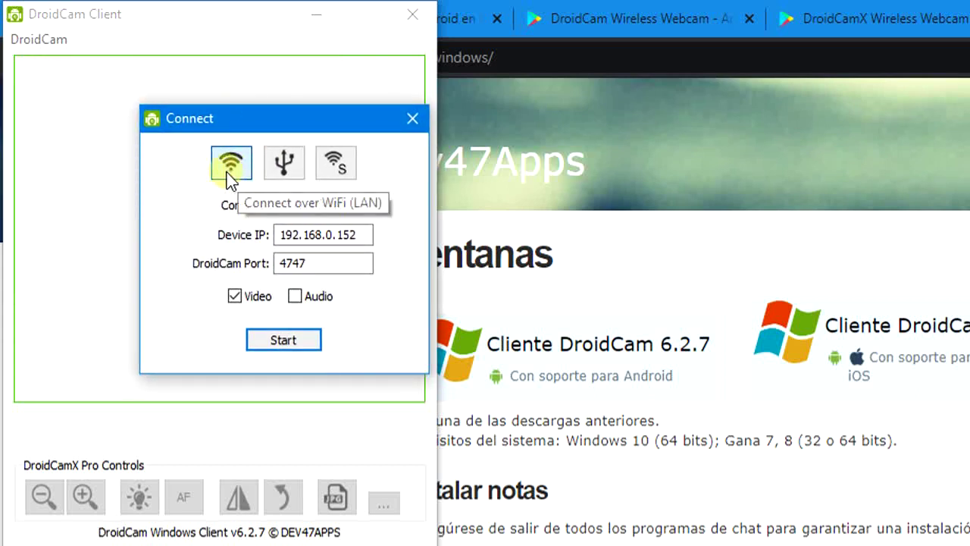
left_click(289, 161)
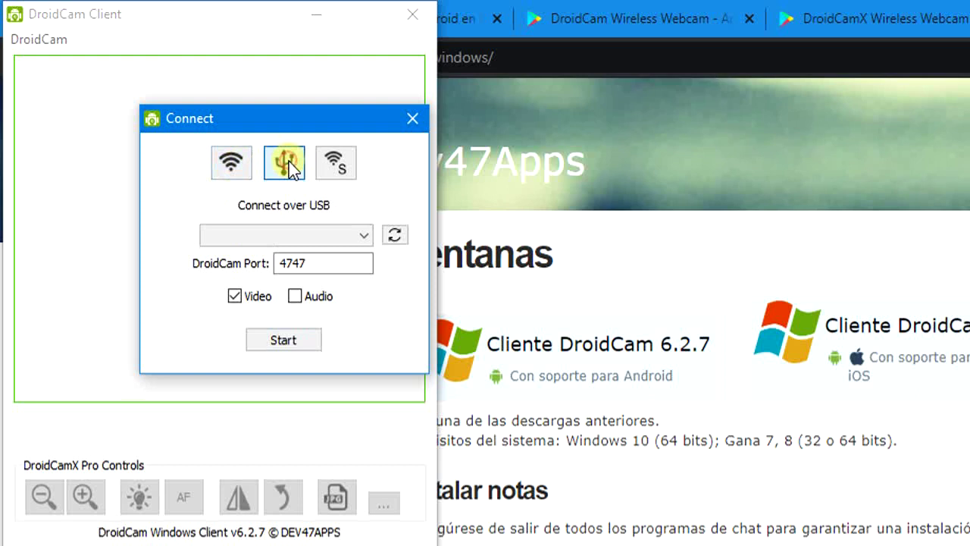
left_click(336, 165)
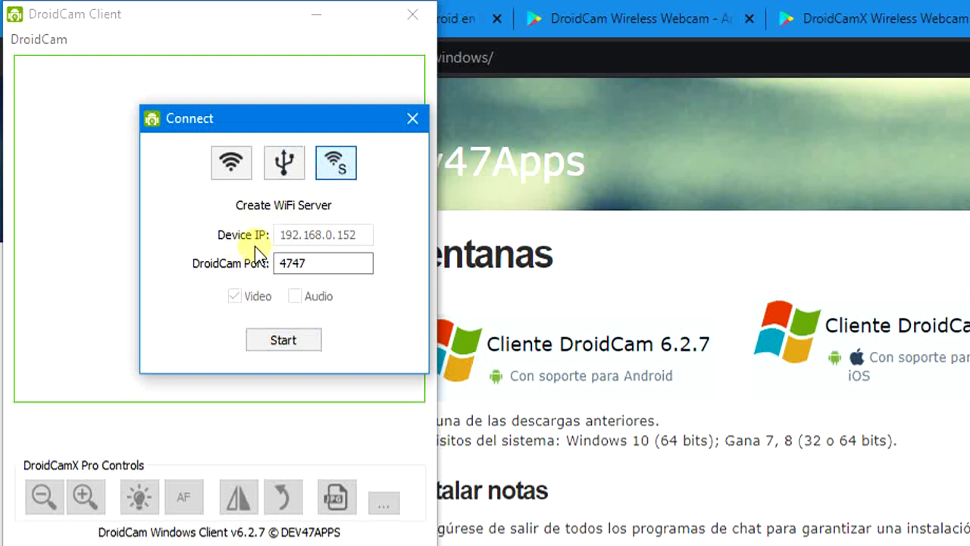
left_click(229, 162)
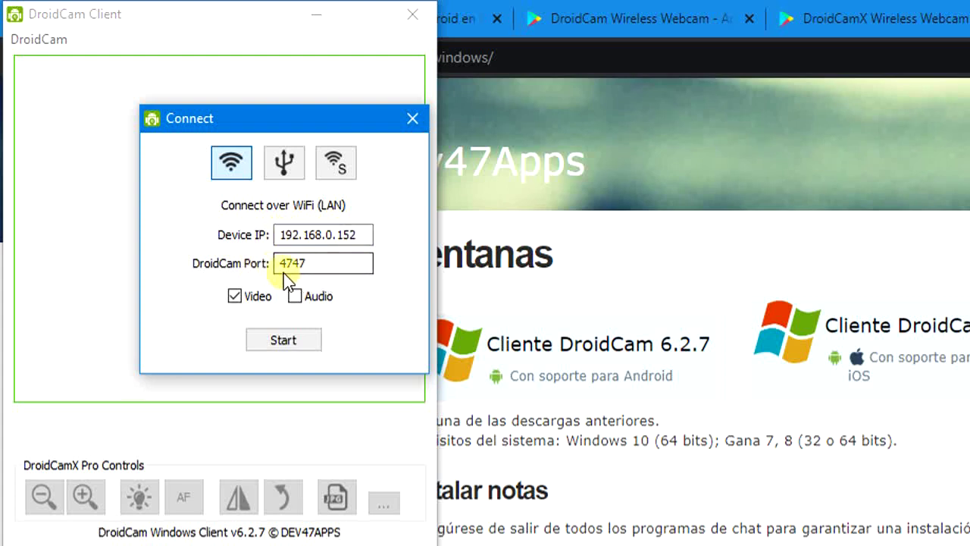
left_click(293, 342)
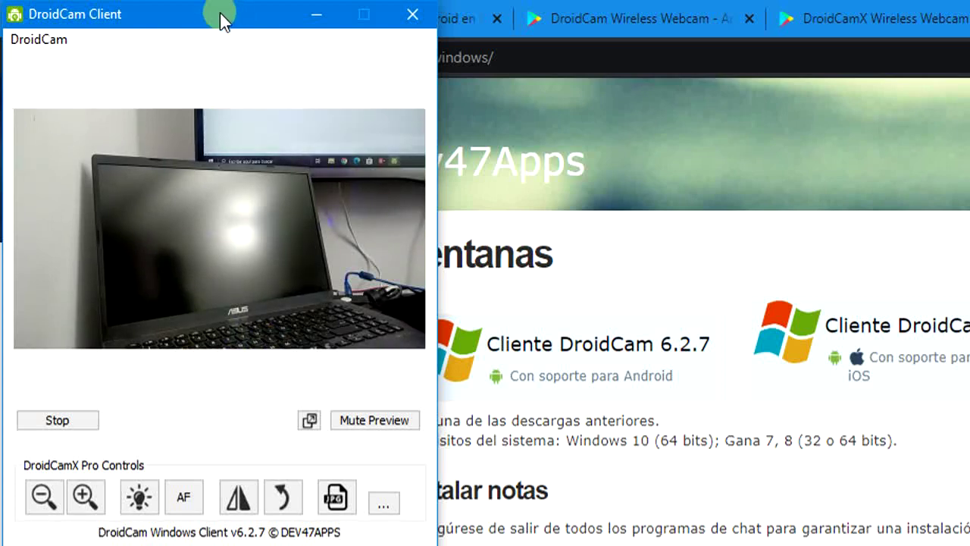
Move the DroidCam Client window over the web page and test zooming the phone camera in and back out
left_click_drag(220, 13, 691, 162)
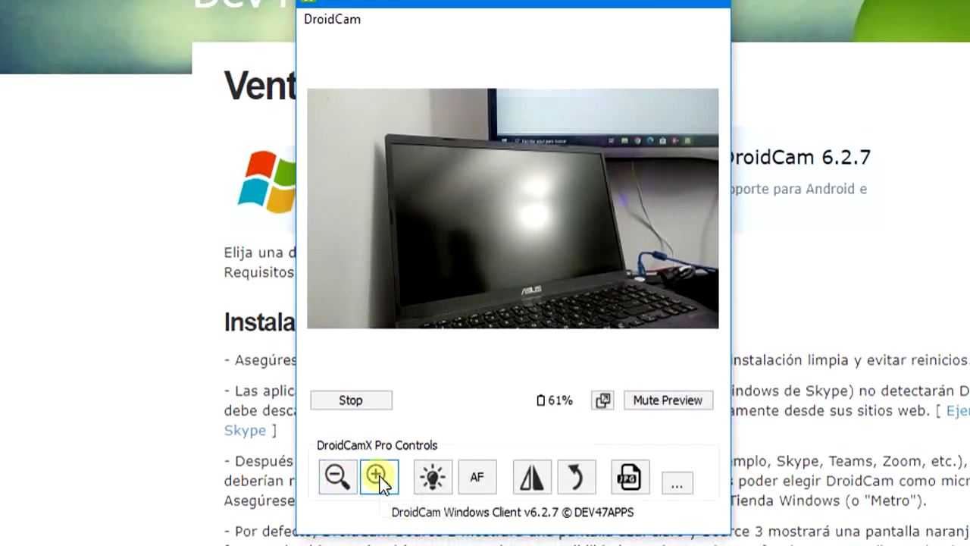
left_click(426, 521)
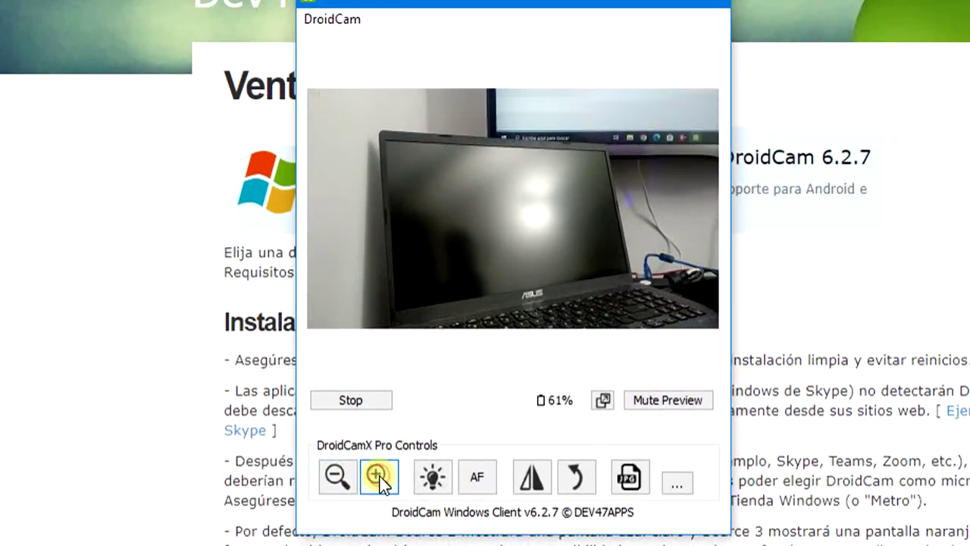
left_click(377, 476)
left_click(378, 476)
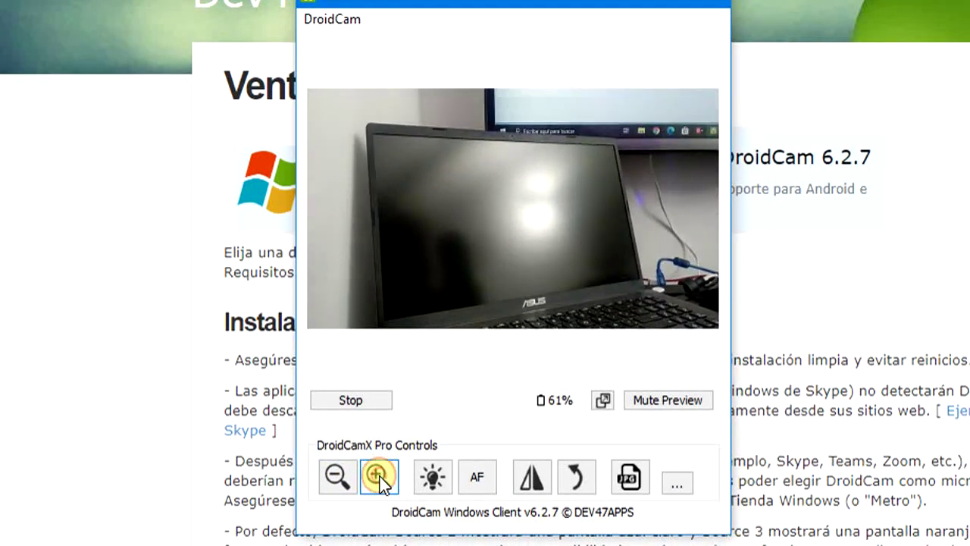
left_click(337, 476)
left_click(341, 476)
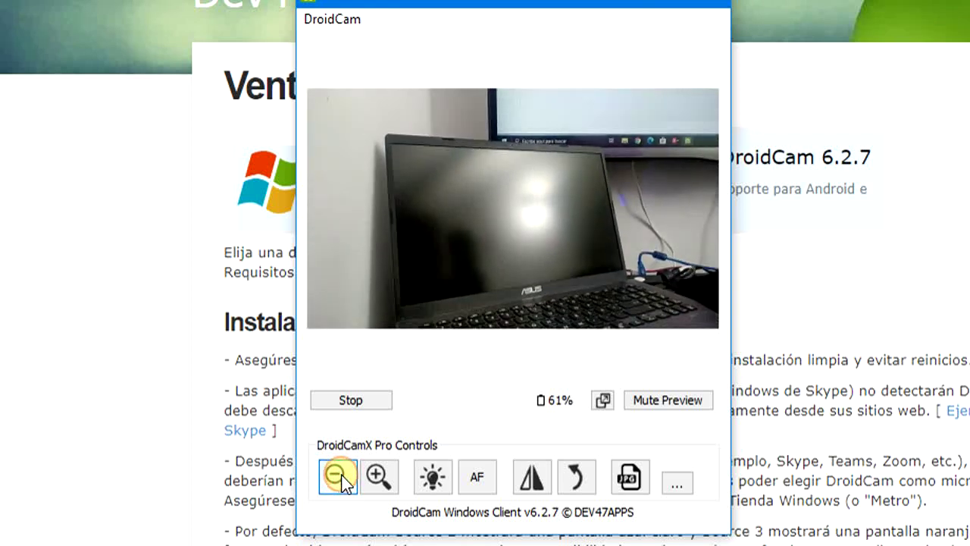
Test the phone camera's LED light by switching it on and off again
left_click(446, 477)
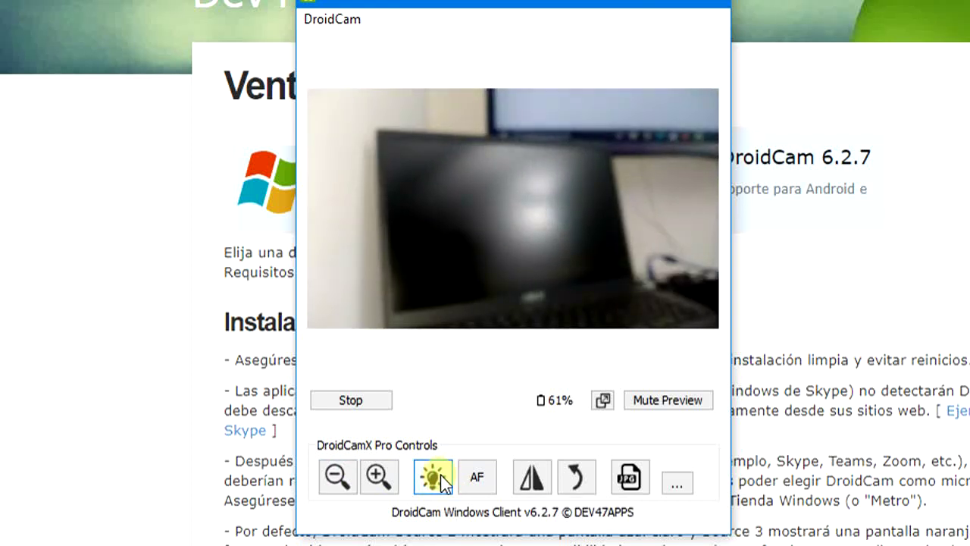
left_click(440, 475)
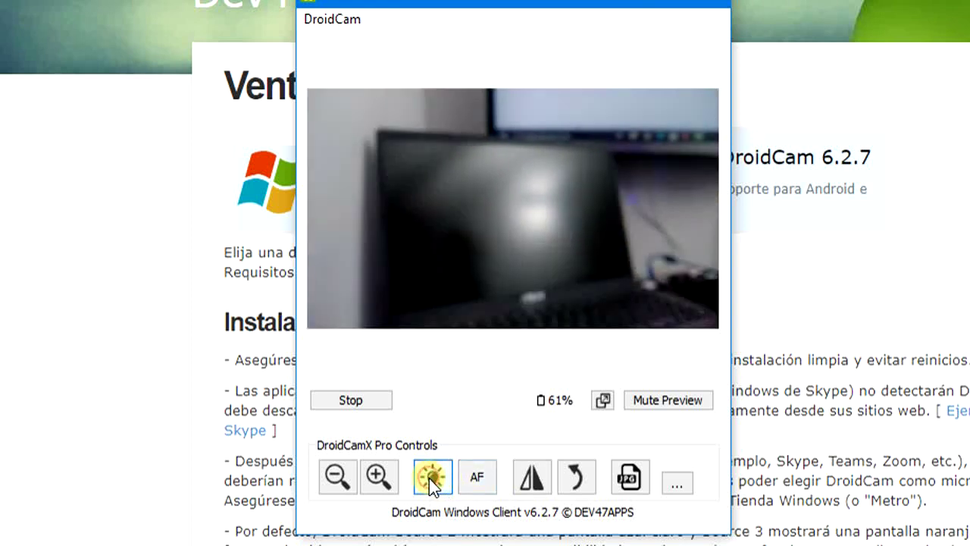
Toggle the phone camera's LED light once more and refocus the picture with Auto-Focus
left_click(429, 478)
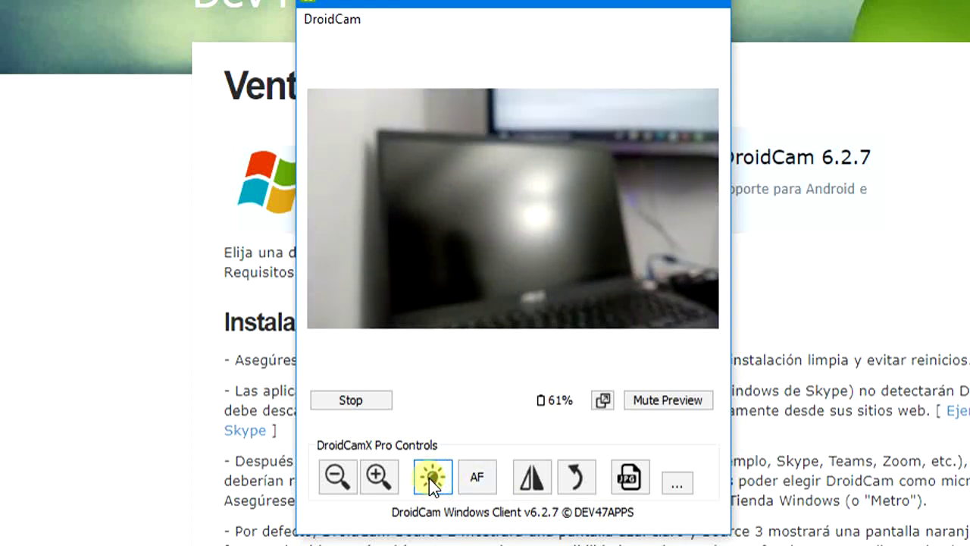
left_click(478, 478)
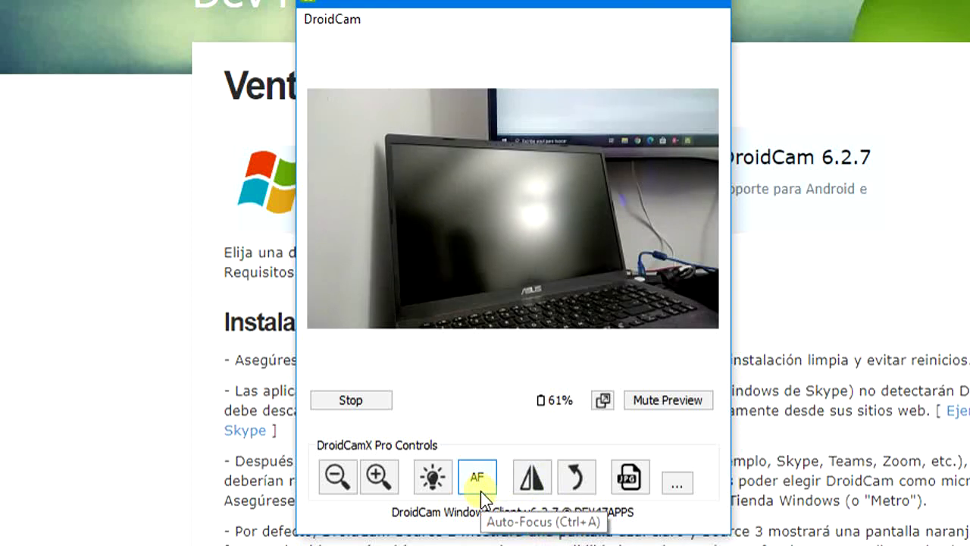
Test mirroring the camera picture and flipping it upside down, restoring the normal orientation each time
left_click(539, 474)
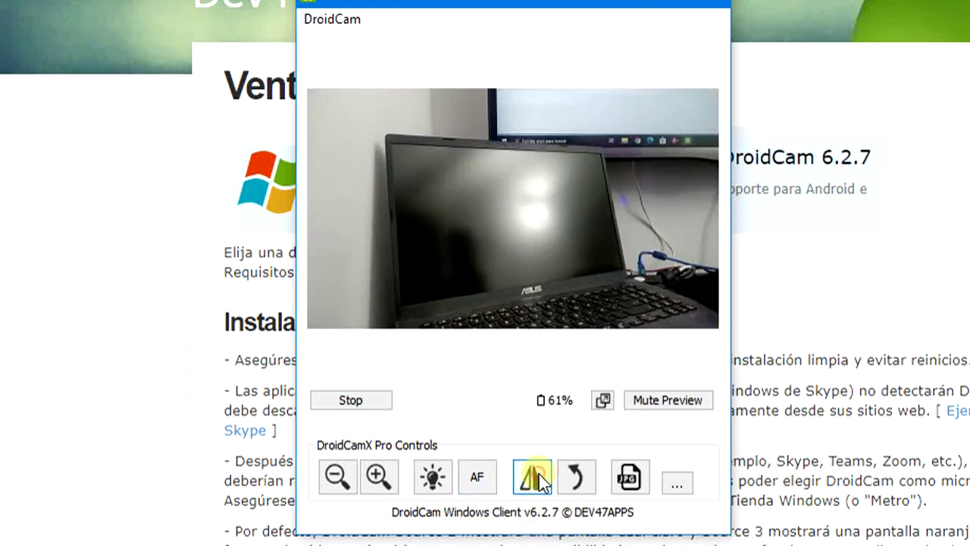
left_click(539, 474)
left_click(539, 474)
left_click(579, 479)
left_click(579, 477)
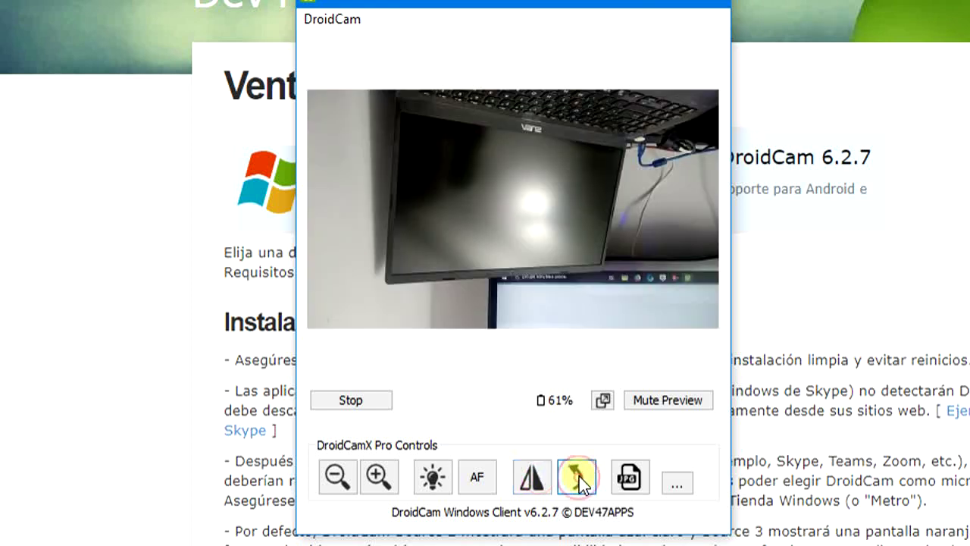
left_click(580, 476)
left_click(579, 477)
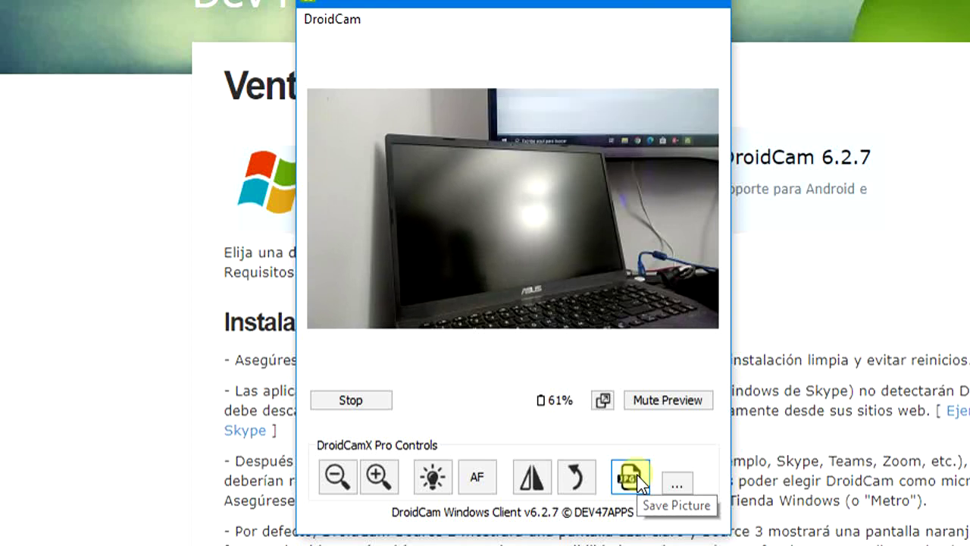
Open the extra video and camera settings, place the dialog beside the preview, and examine the Extra Delay and Volume Boost sliders
left_click(678, 480)
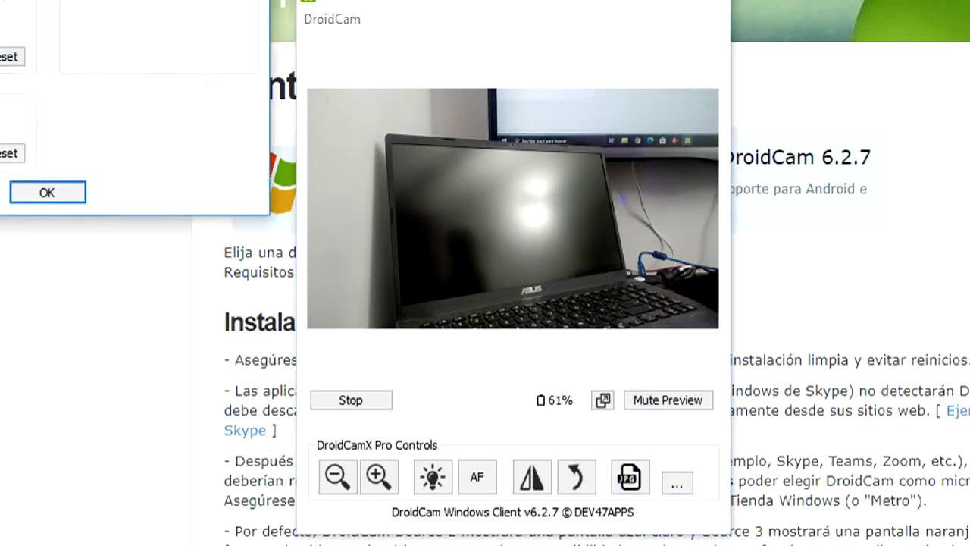
left_click_drag(71, 0, 807, 8)
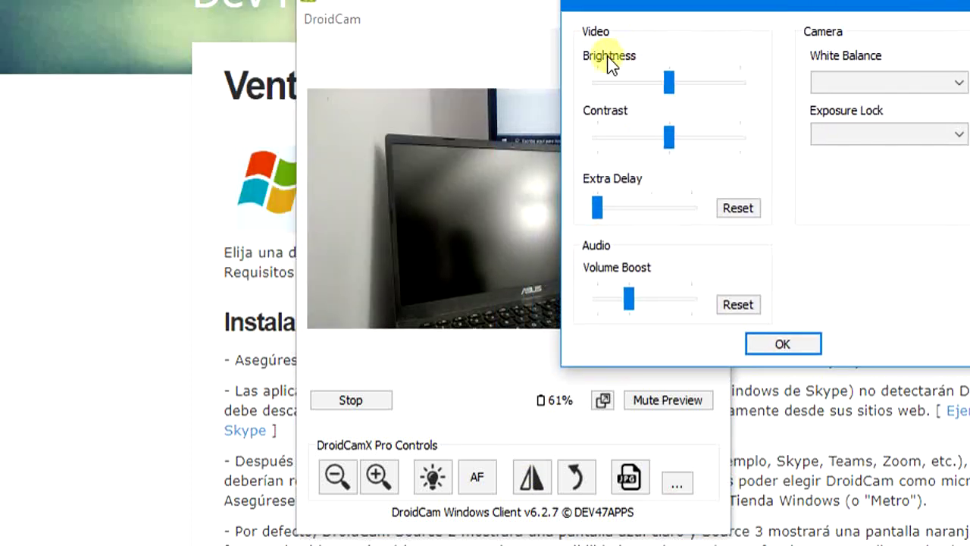
left_click_drag(704, 10, 763, 8)
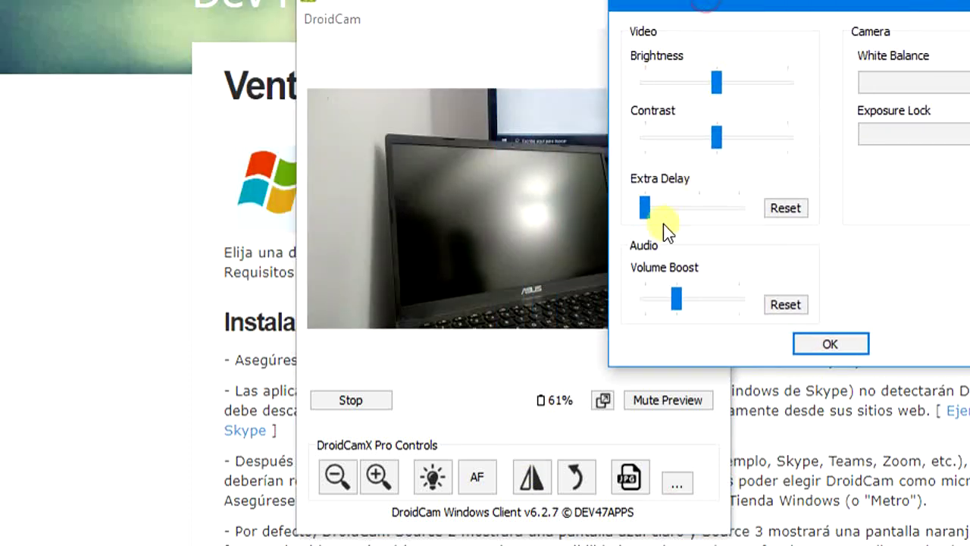
left_click(644, 209)
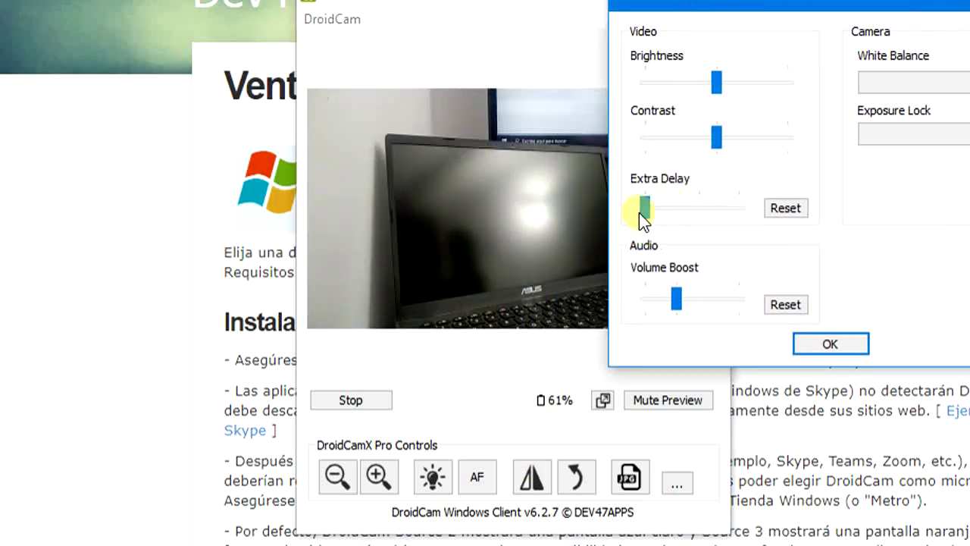
left_click(719, 6)
left_click_drag(719, 6, 816, 6)
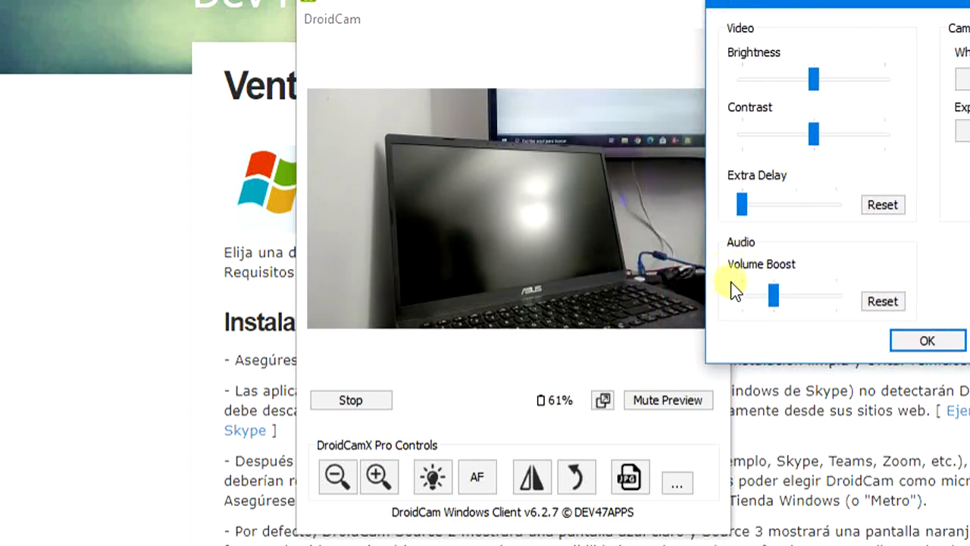
left_click(771, 294)
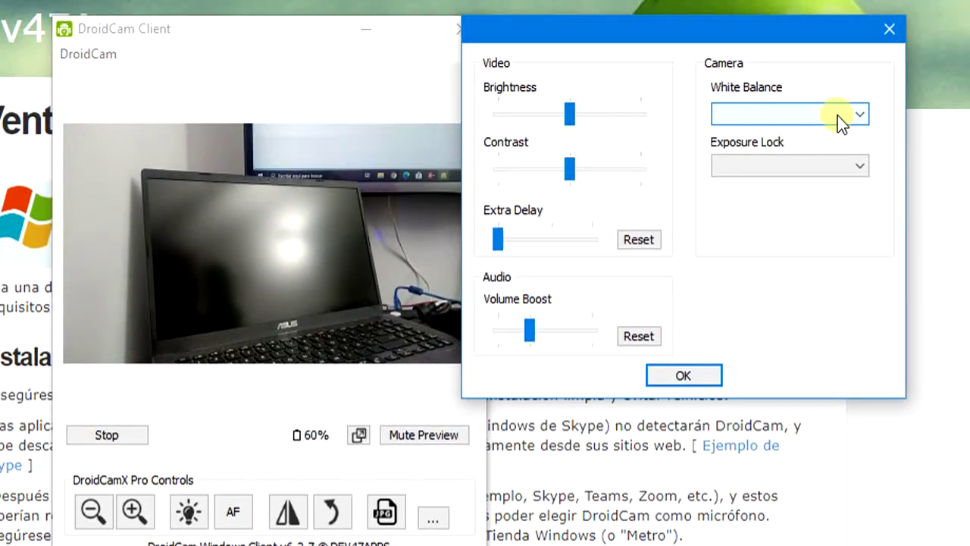
Examine the White Balance and Exposure Lock options without changing them, and close the settings dialog
left_click(901, 106)
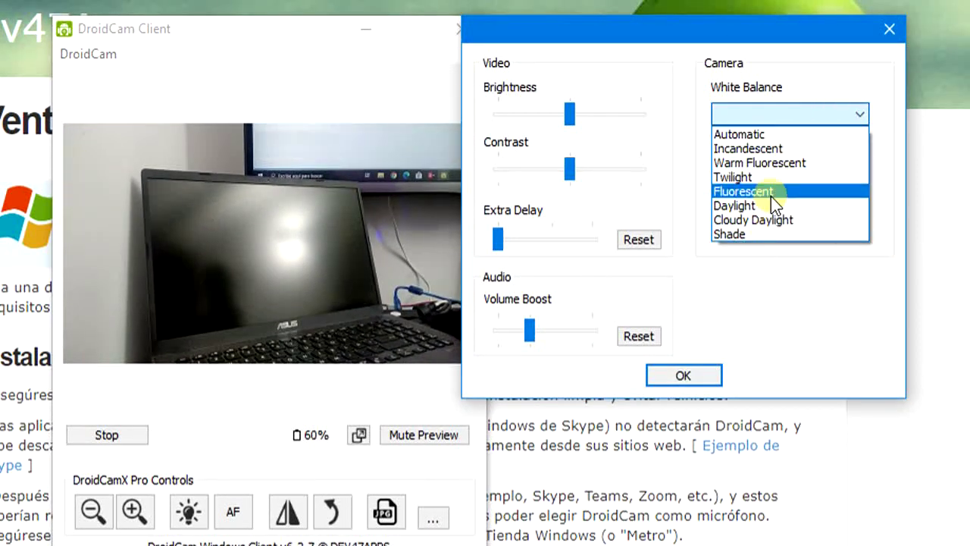
left_click(768, 114)
left_click(762, 159)
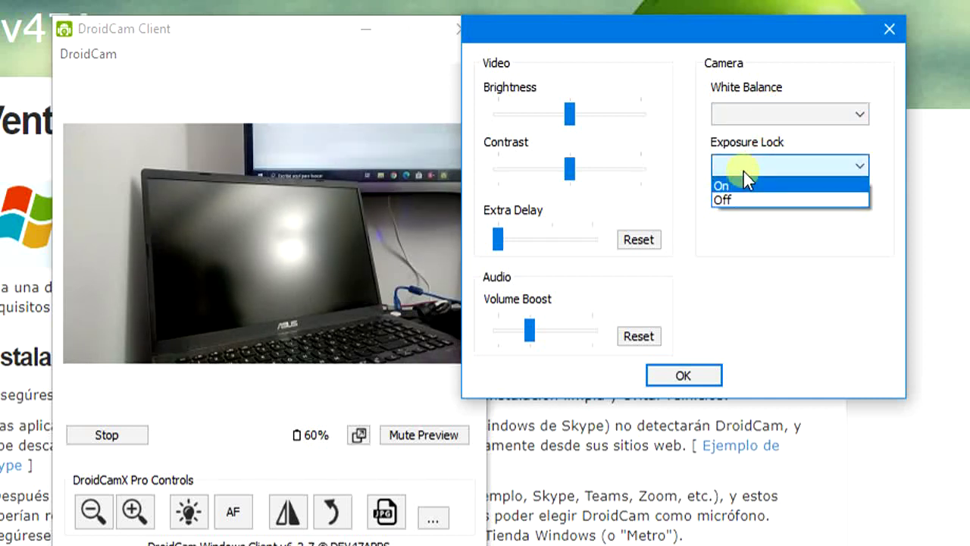
left_click(694, 375)
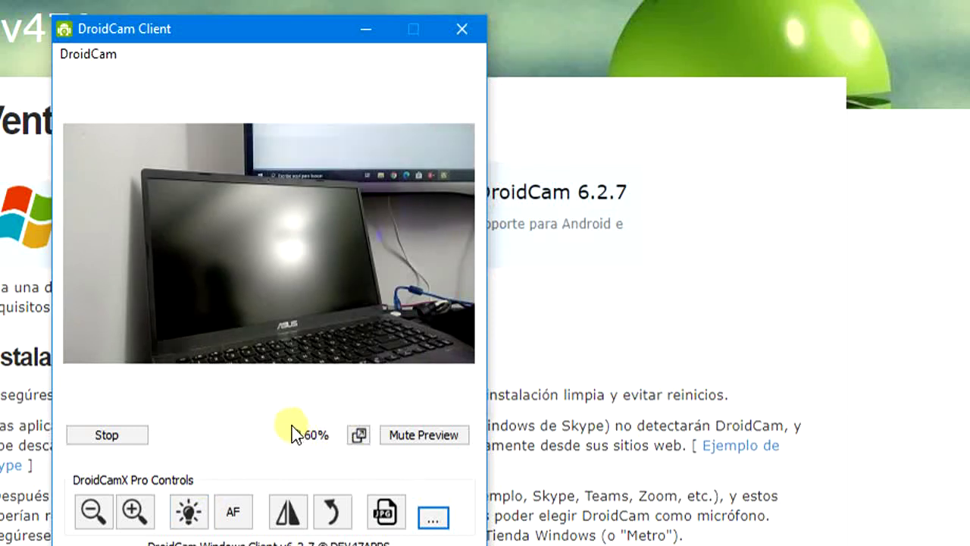
Test the enlarged separate video preview, return to the normal client view, and move the DroidCam Client window aside
left_click(361, 440)
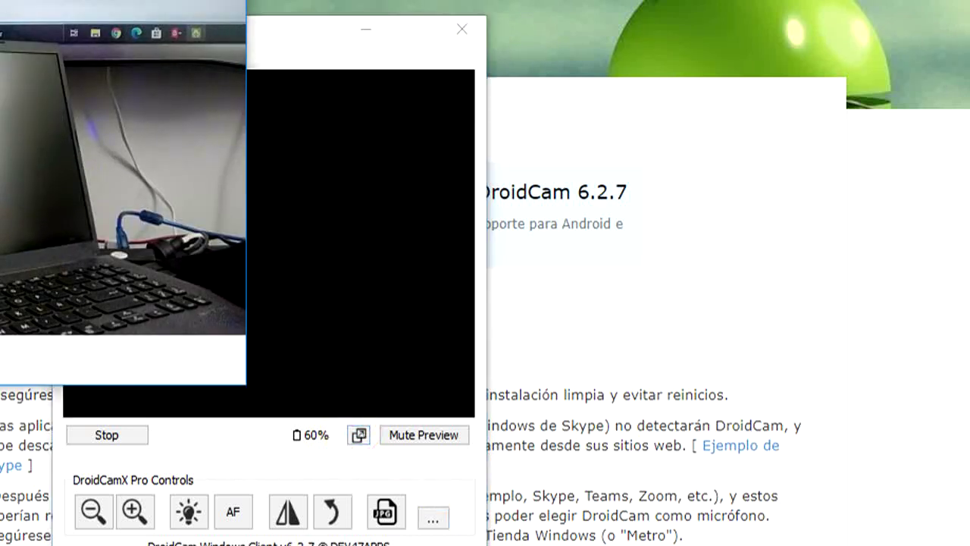
left_click(359, 435)
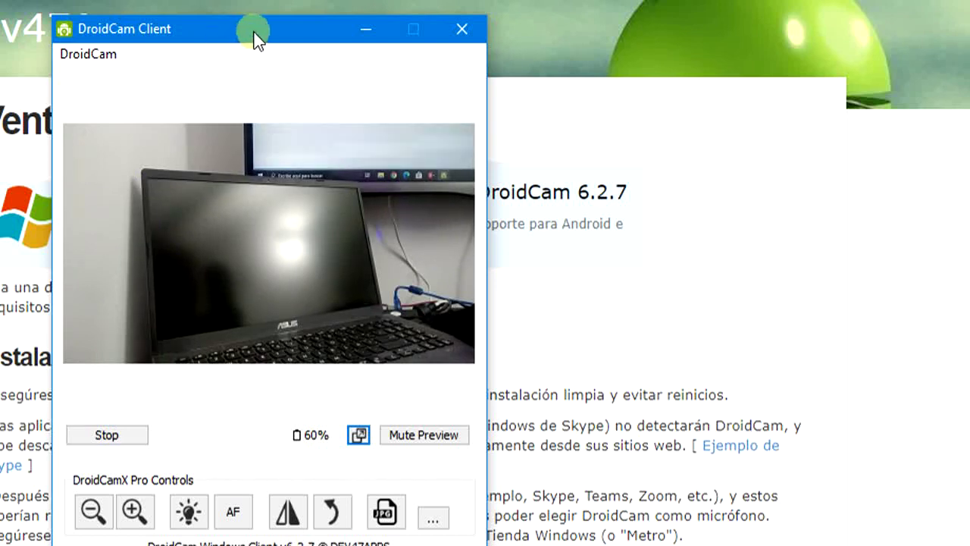
left_click_drag(251, 21, 0, 36)
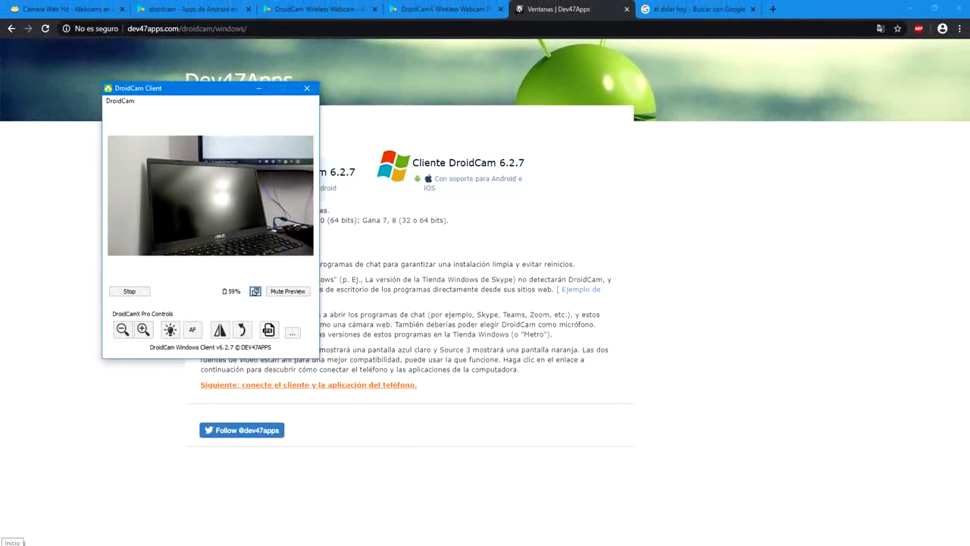
Open the file location of the DroidCam Client shortcut from the Video group of pinned Windows apps
left_click(9, 542)
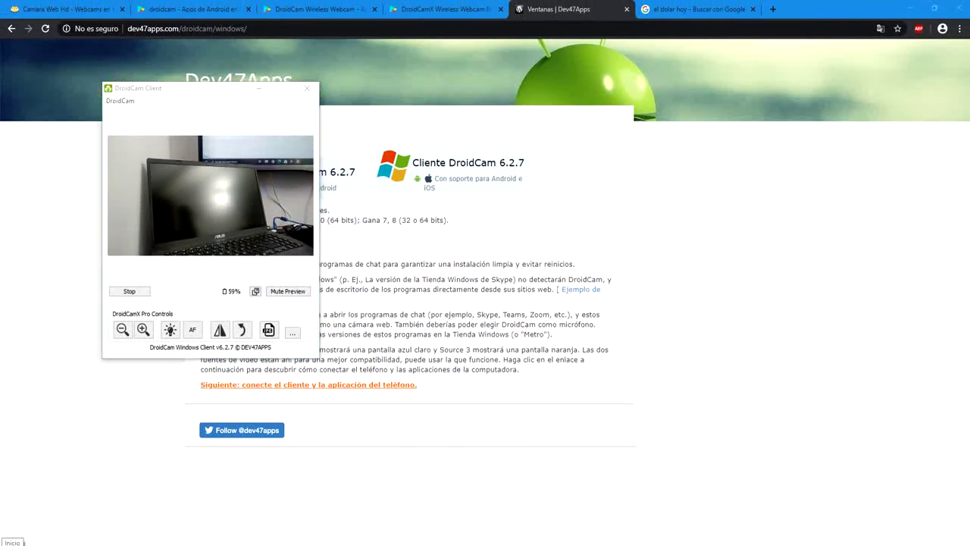
left_click(210, 358)
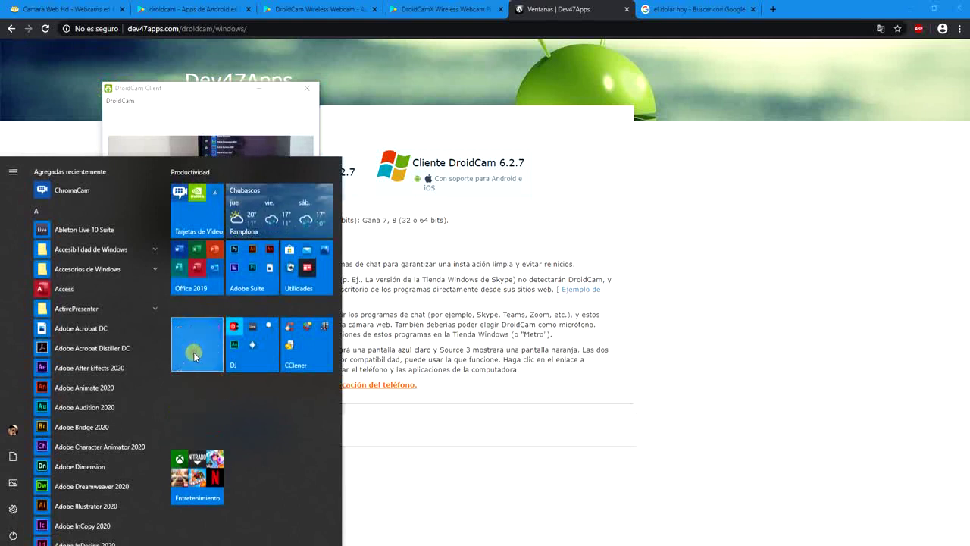
right_click(210, 438)
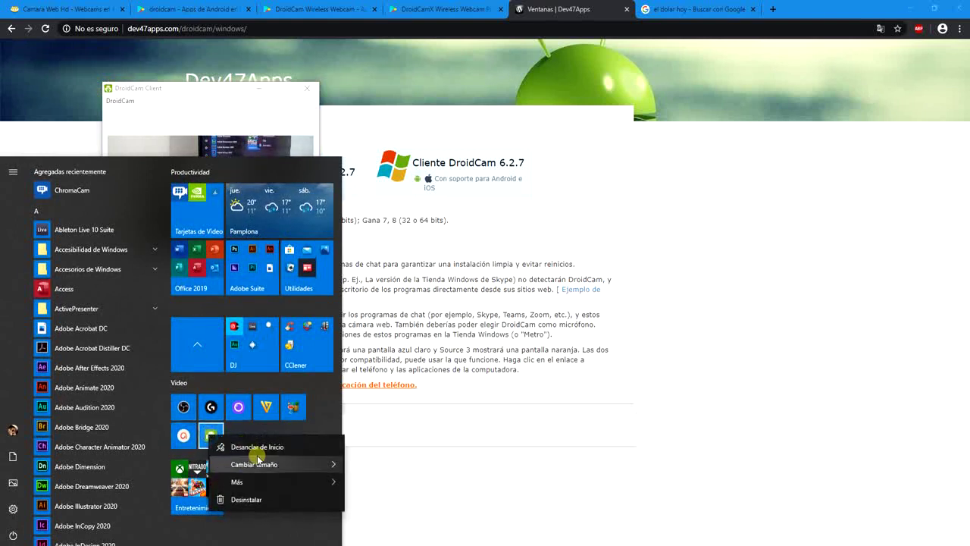
mouse_move(313, 471)
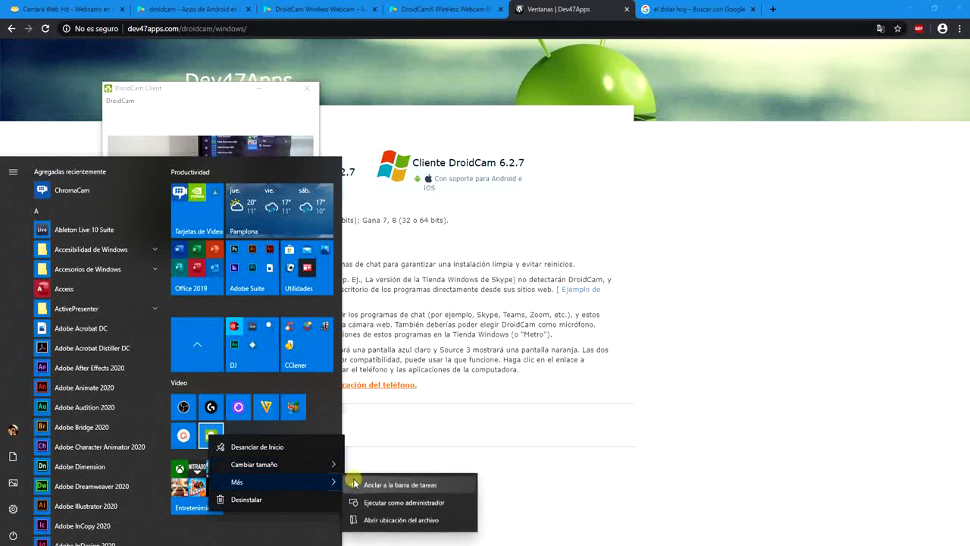
left_click(404, 521)
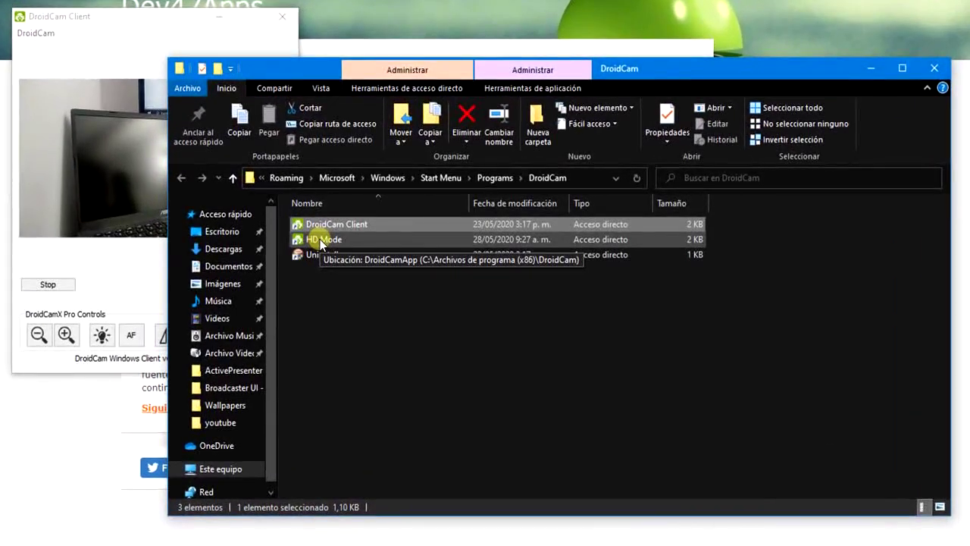
Close the running DroidCam Client, examine the webcam output resolutions in the HD Mode utility, and close it without changes
double_click(321, 241)
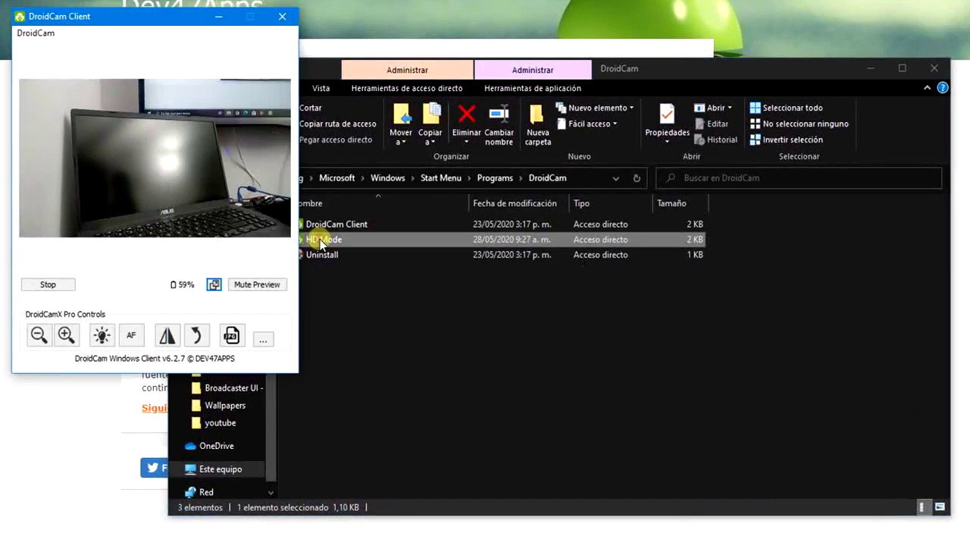
left_click(282, 16)
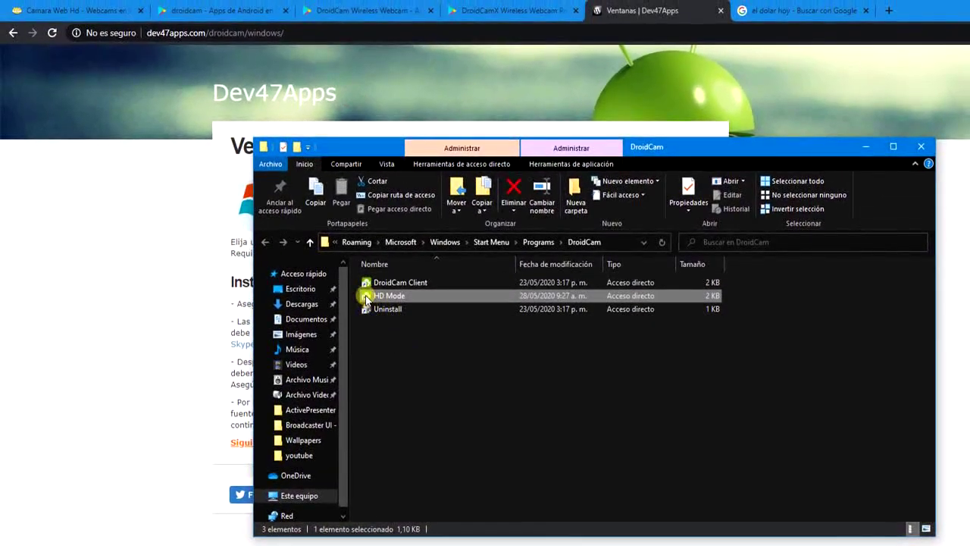
double_click(367, 297)
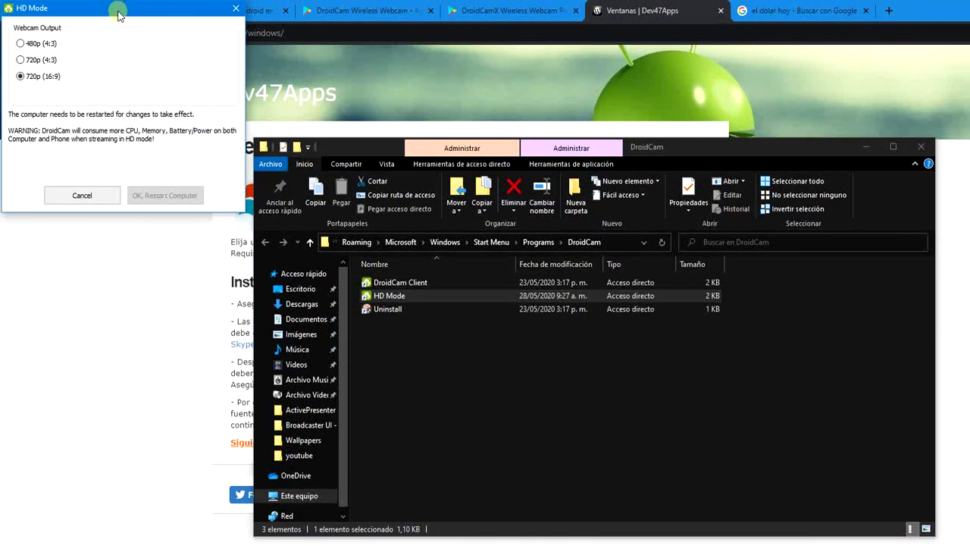
left_click_drag(125, 21, 409, 201)
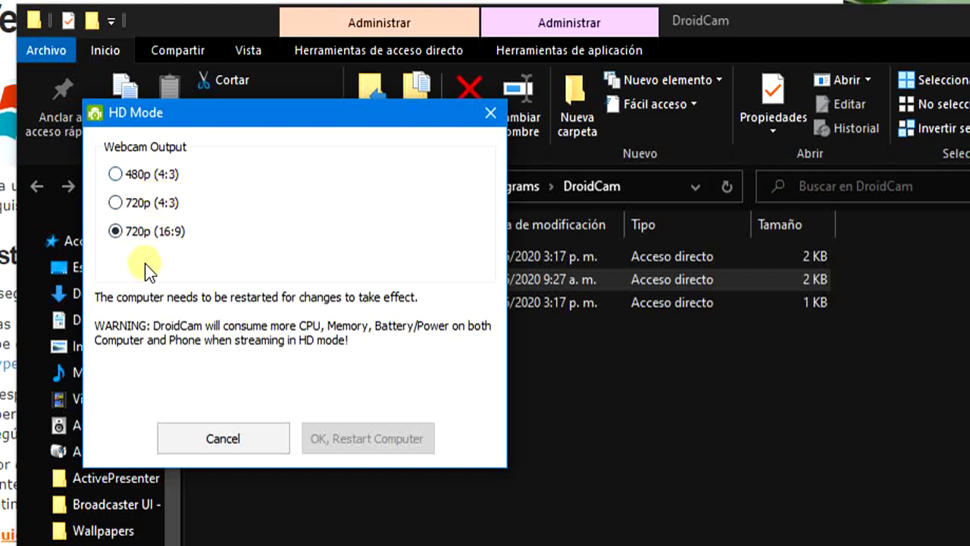
left_click(492, 113)
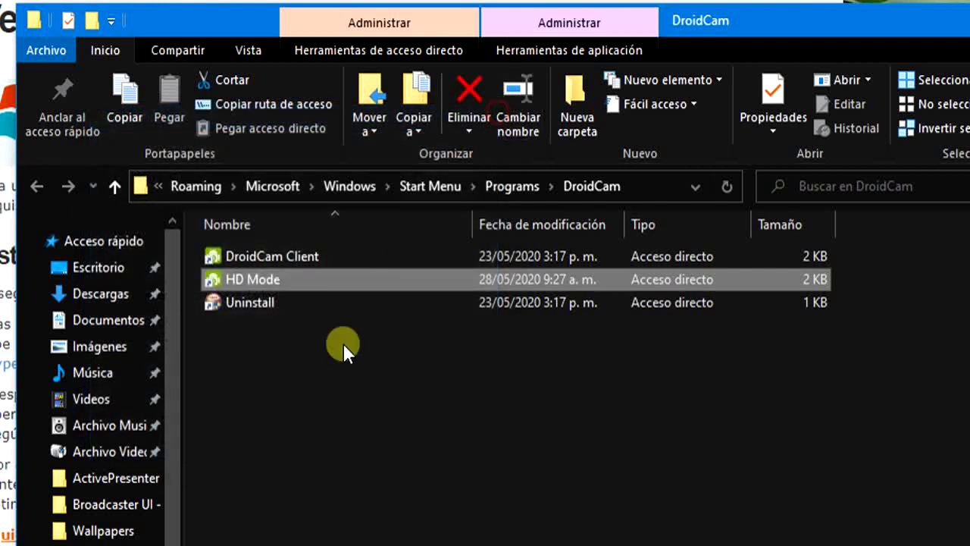
Relaunch the DroidCam Client, start the video-only WiFi (LAN) connection to 192.168.0.152 on port 4747, and minimize the client
double_click(236, 257)
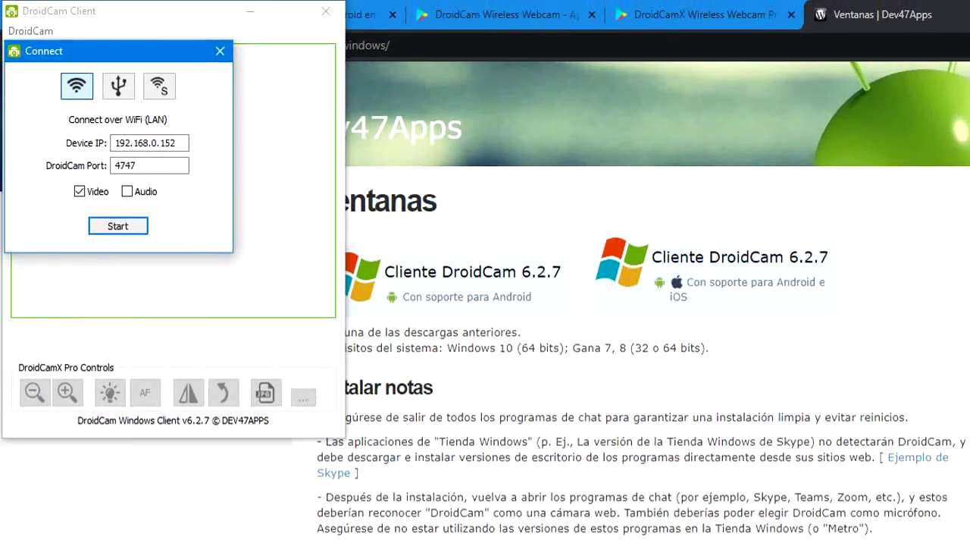
left_click(117, 226)
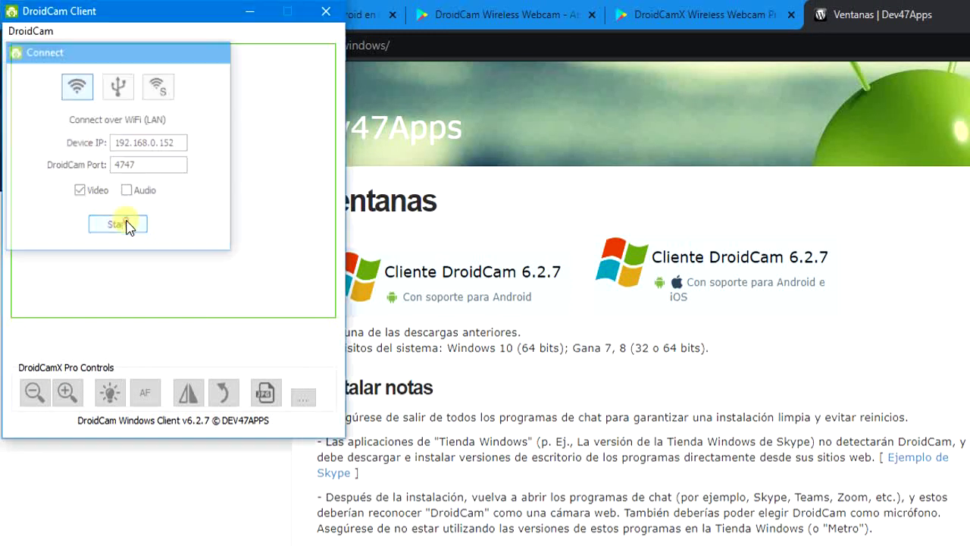
left_click(254, 9)
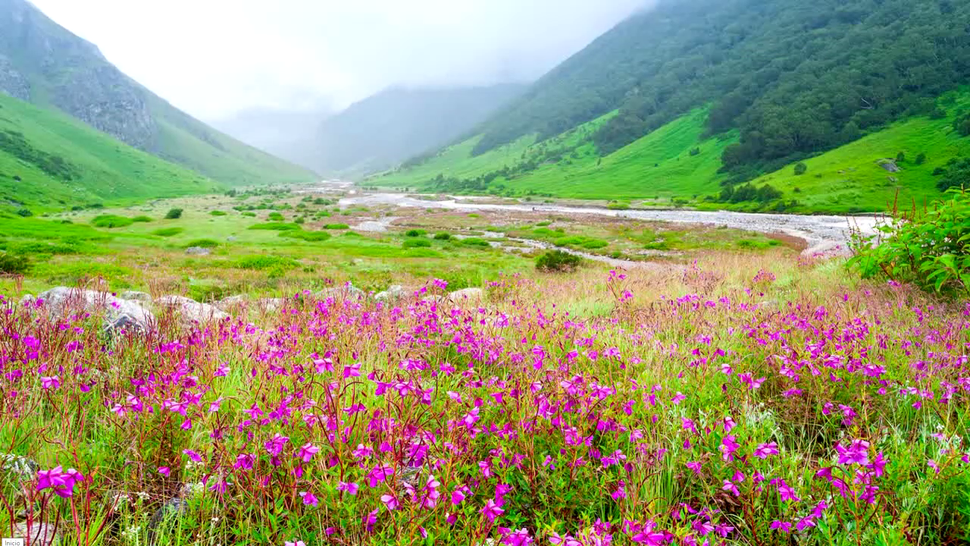
Launch OBS from the Video group of pinned Windows apps
key("super")
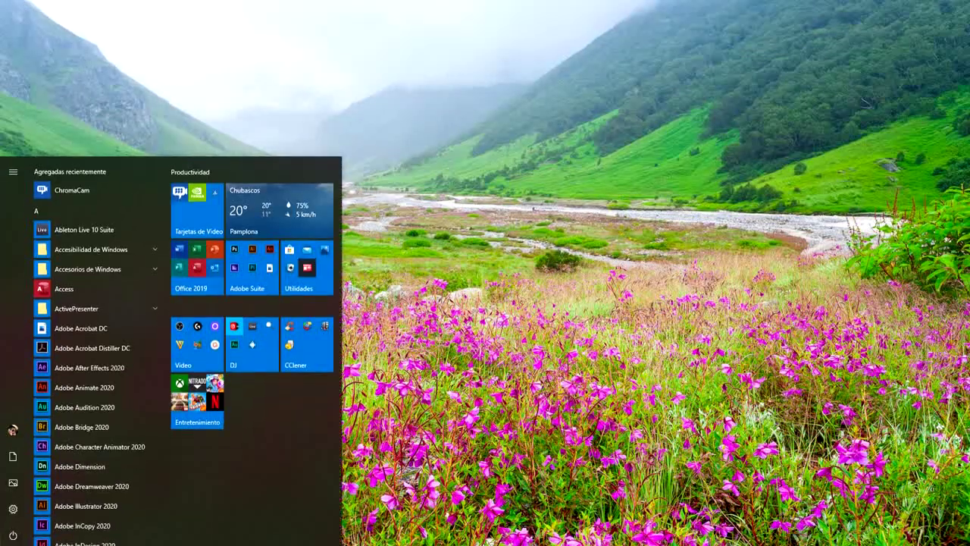
left_click(210, 336)
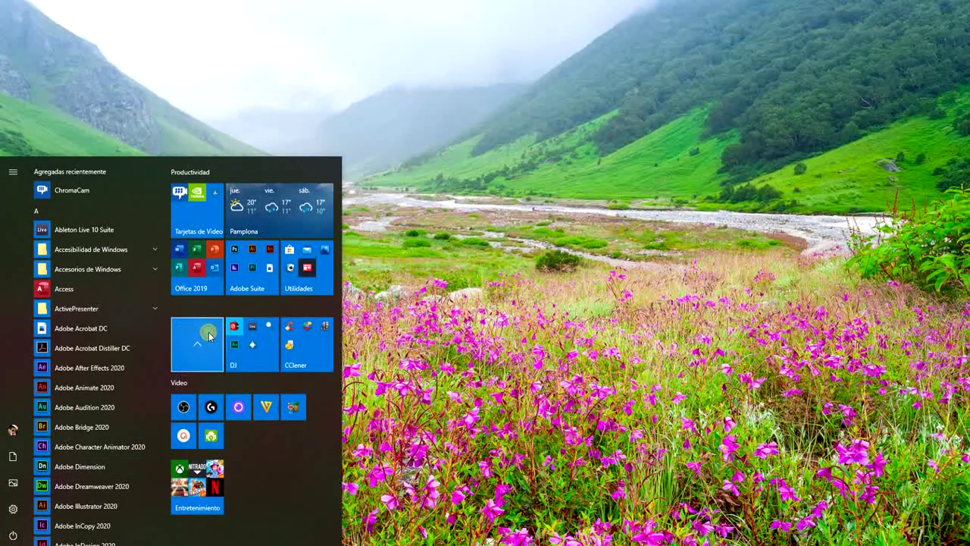
left_click(185, 411)
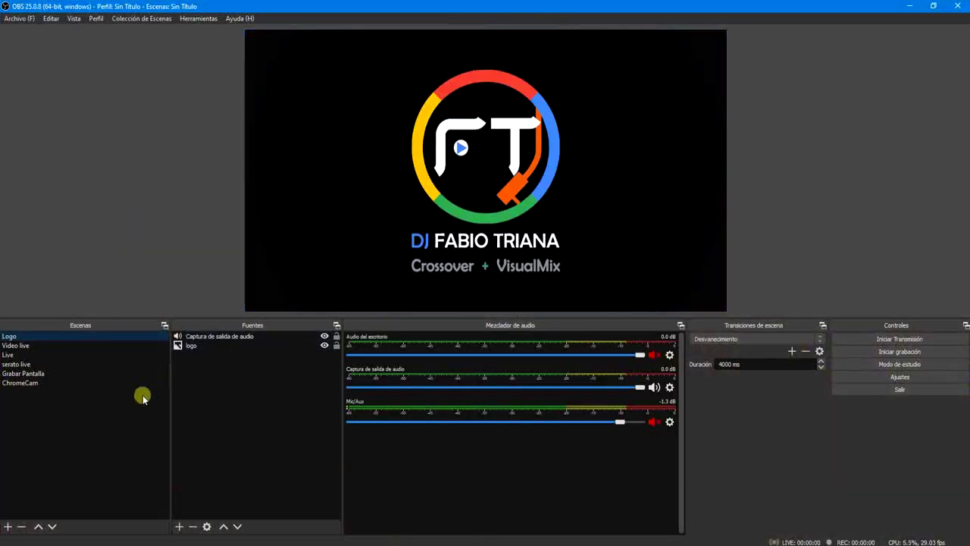
Add a new scene named droidcamara
left_click(8, 526)
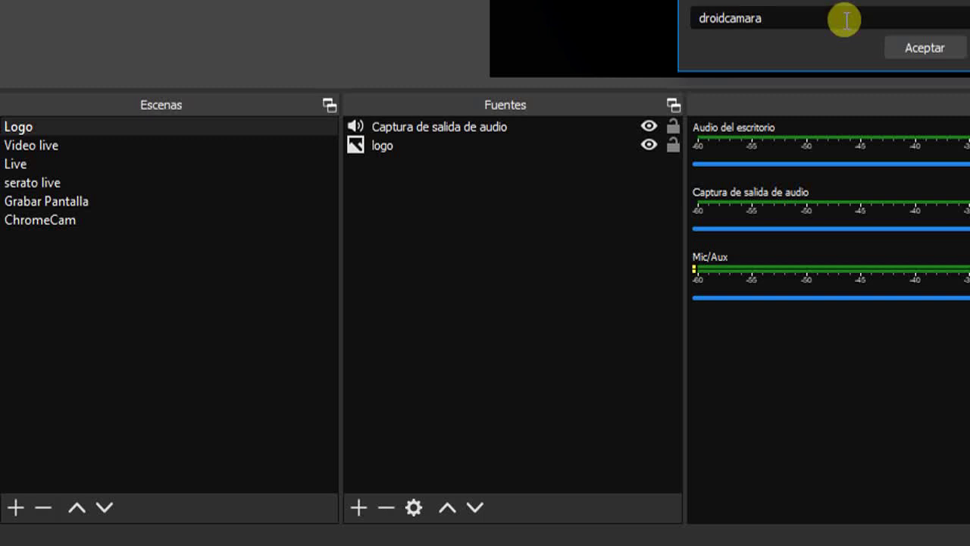
left_click(931, 47)
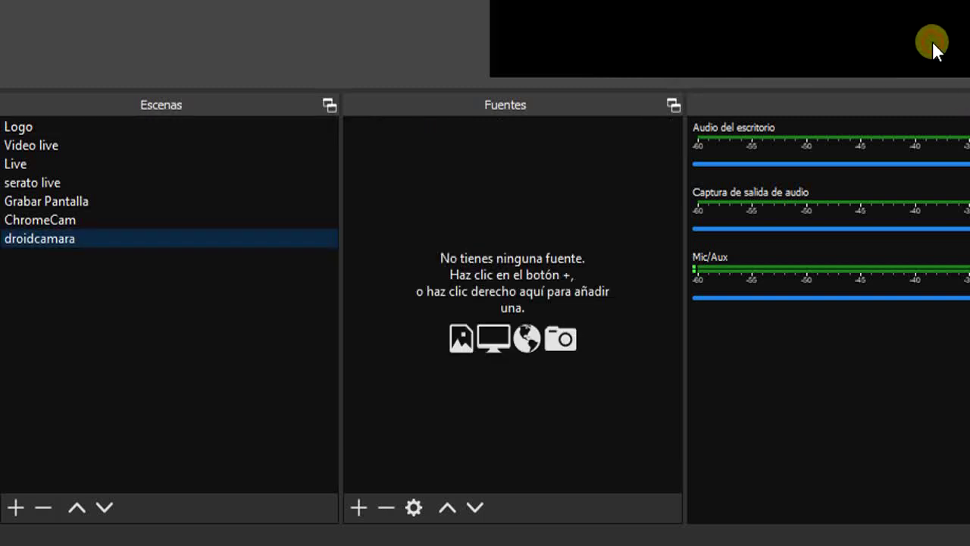
Add a new video capture device source using DroidCam Source 3 to the droidcamara scene, and close OBS
left_click(362, 503)
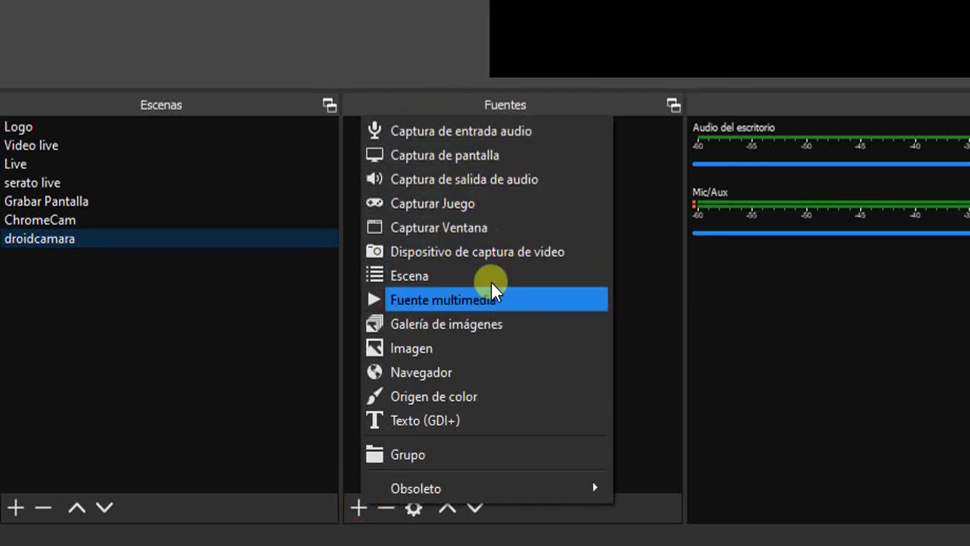
left_click(501, 249)
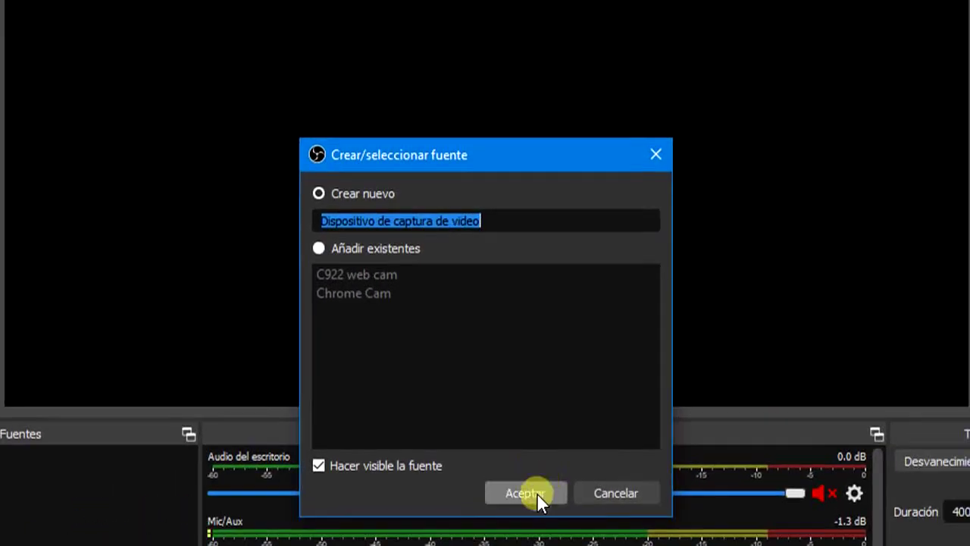
left_click(537, 494)
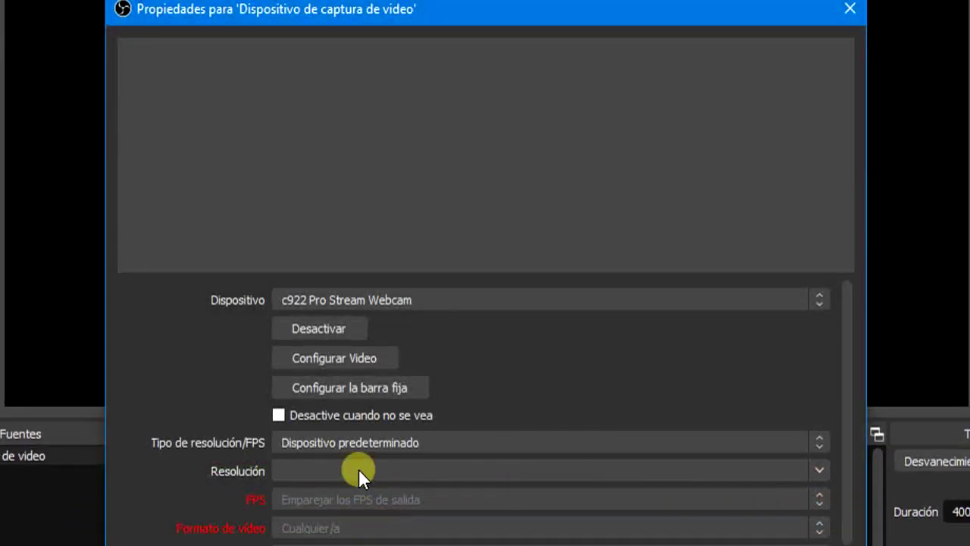
left_click(520, 295)
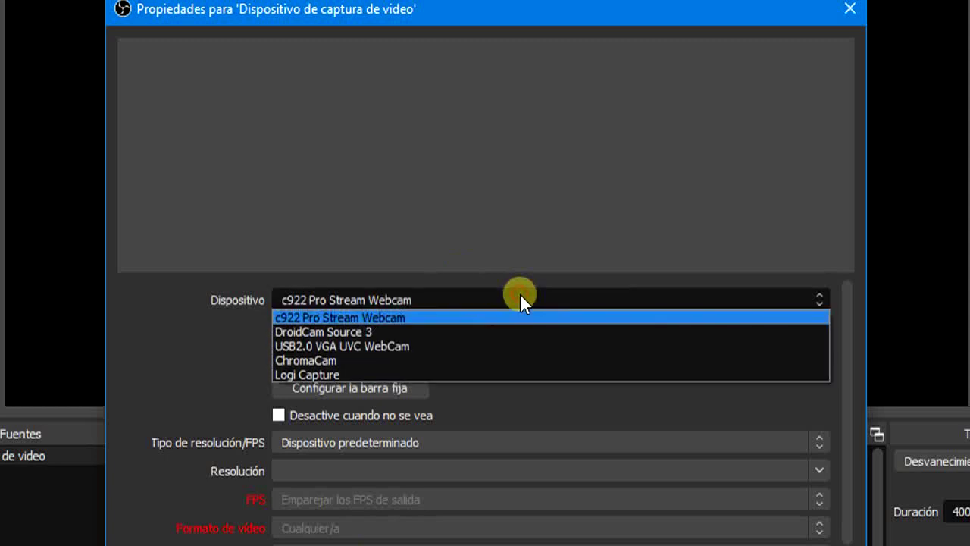
left_click(362, 332)
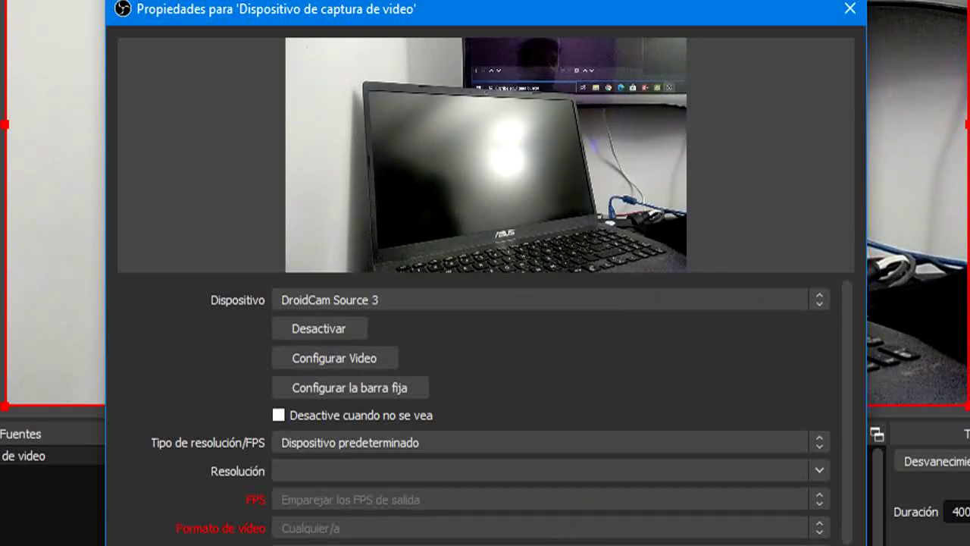
key("Return")
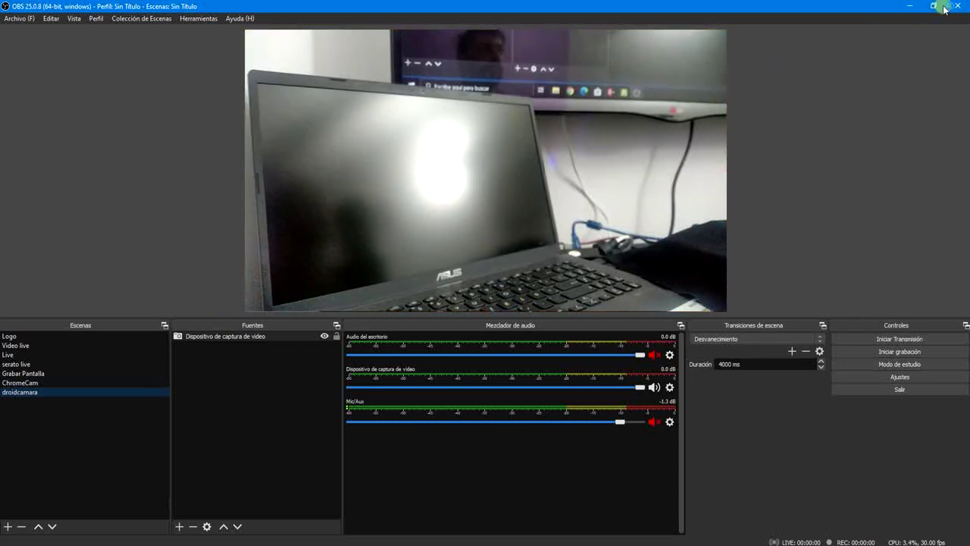
left_click(958, 6)
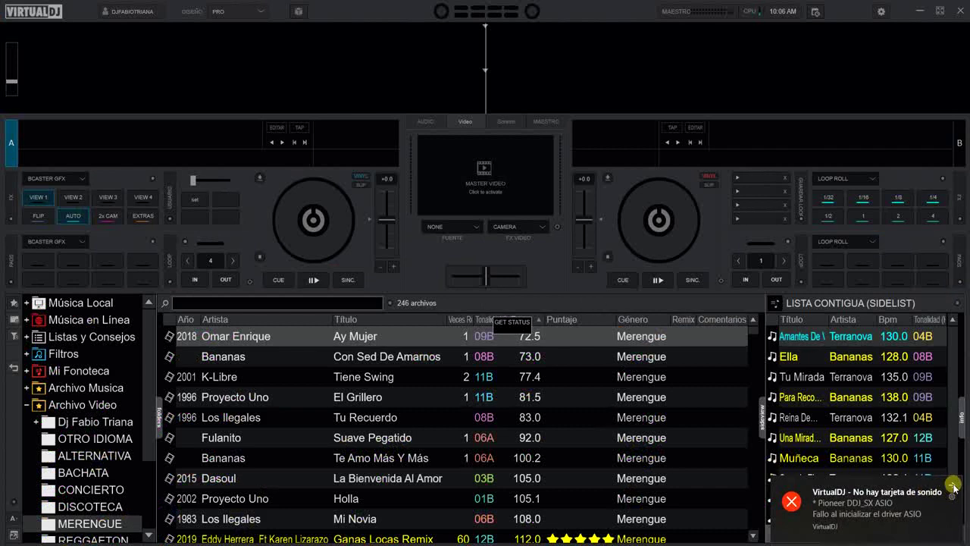
In VirtualDJ, shift the video crossfader fully toward deck A and load the track Tu Recuerdo by Los Ilegales onto that deck
left_click(952, 486)
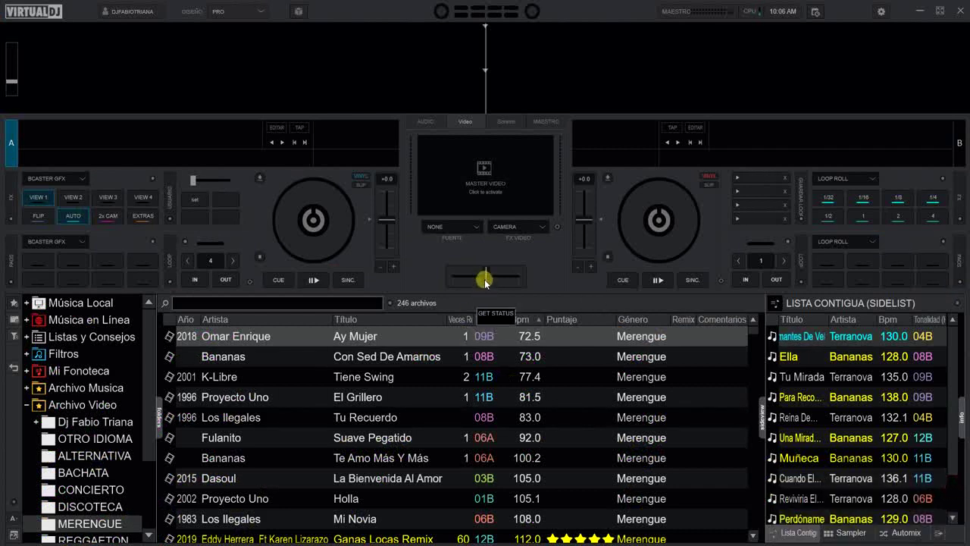
left_click_drag(485, 278, 447, 282)
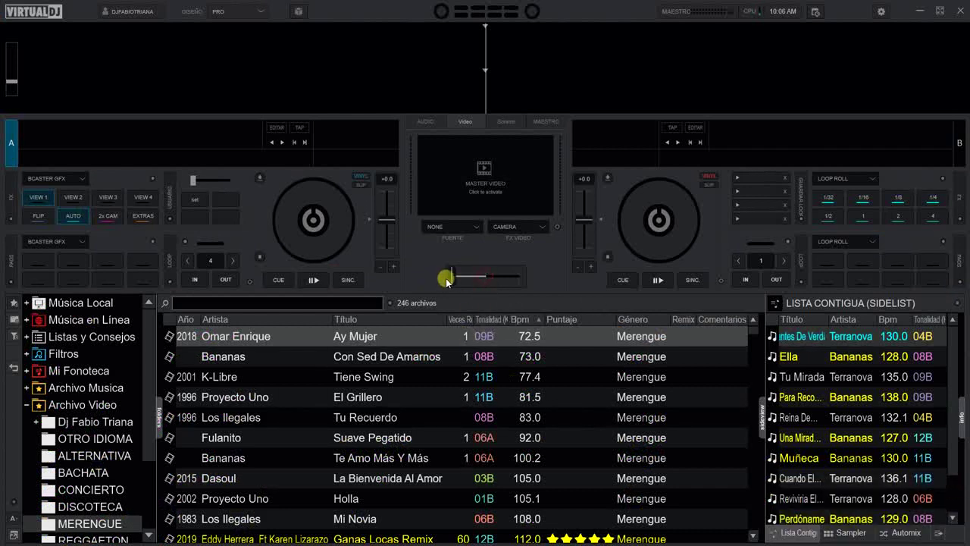
left_click(545, 227)
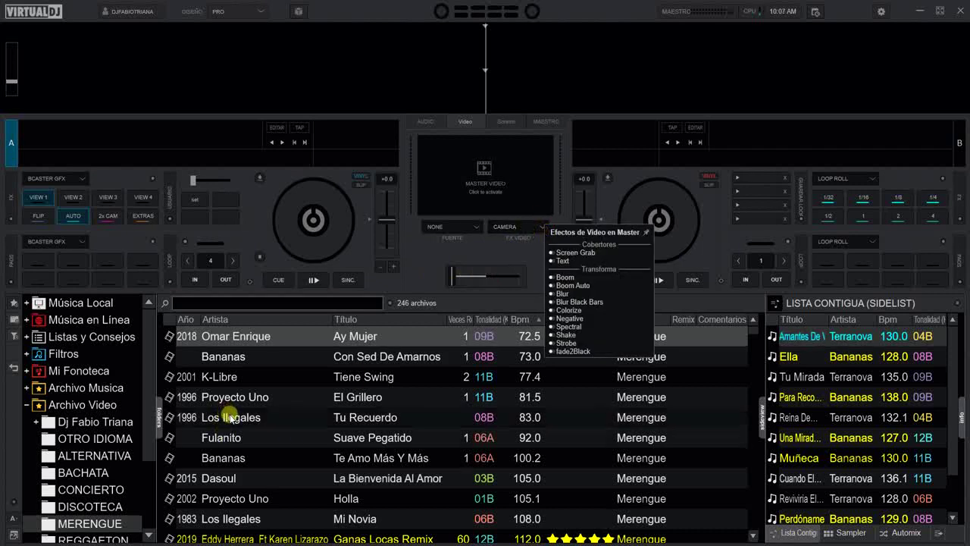
left_click_drag(231, 417, 309, 234)
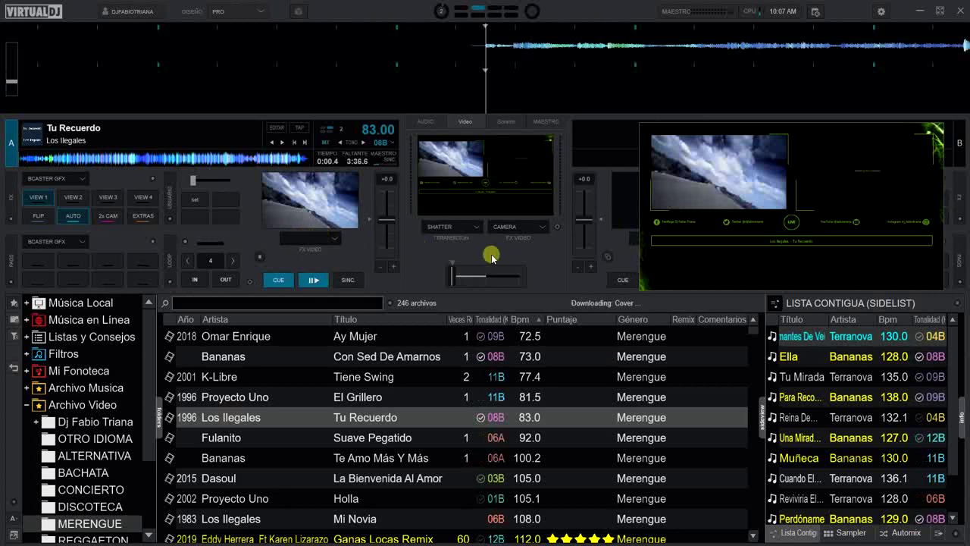
Activate the Camera effect on the master video and open its detailed settings window, widened and moved clear of the video preview
left_click(521, 226)
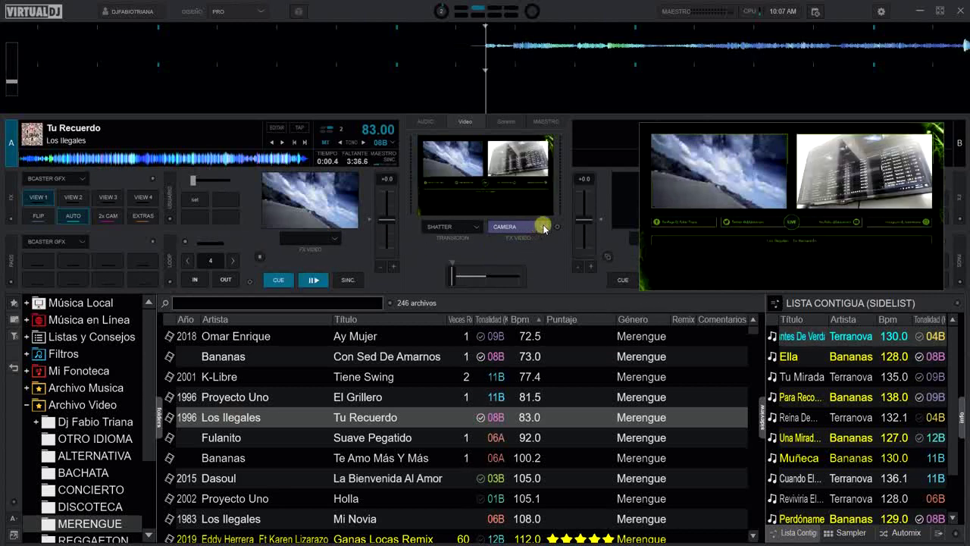
left_click(545, 227)
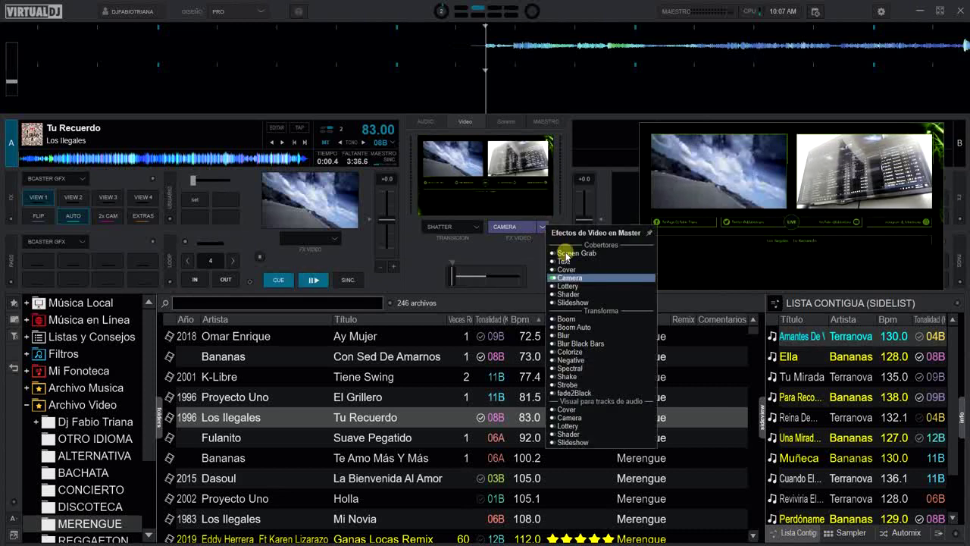
left_click(650, 280)
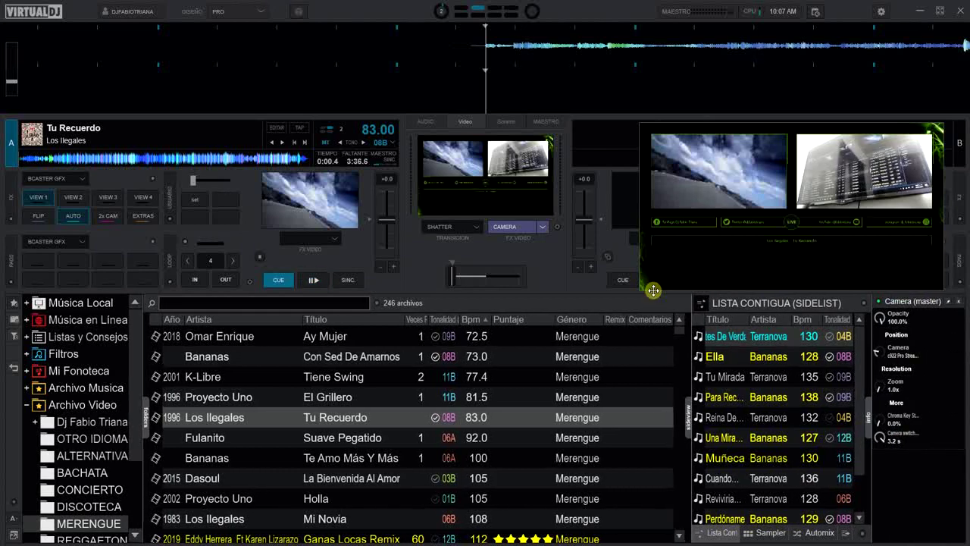
left_click(899, 404)
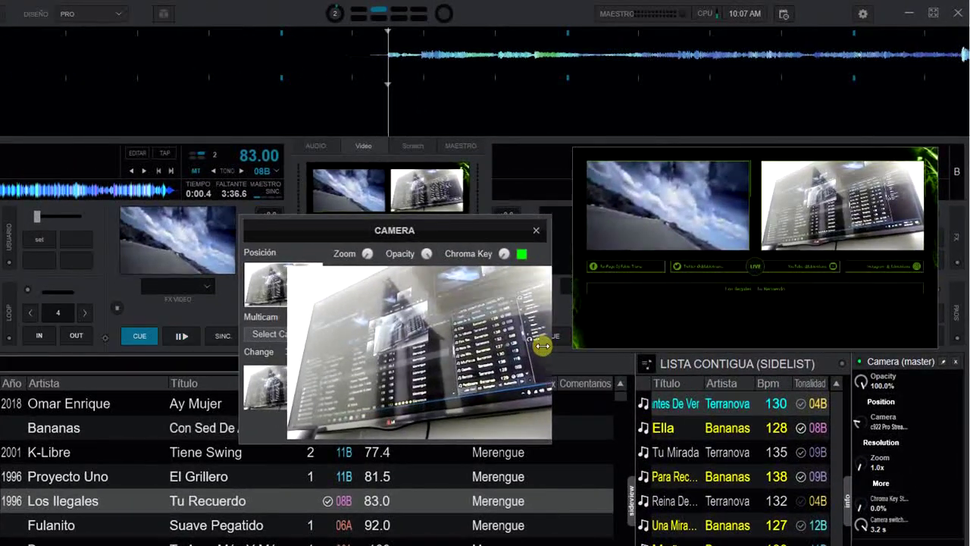
left_click_drag(542, 346, 620, 354)
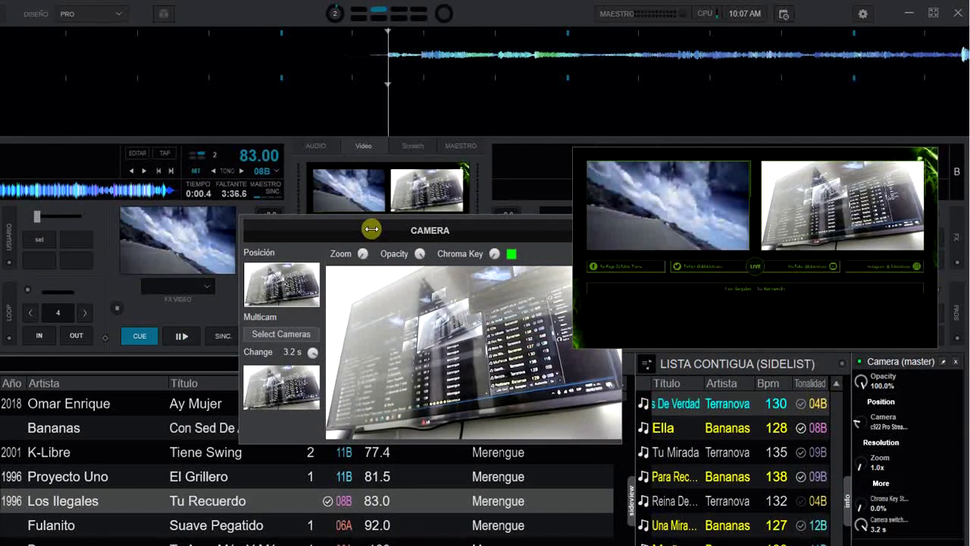
left_click_drag(368, 231, 161, 244)
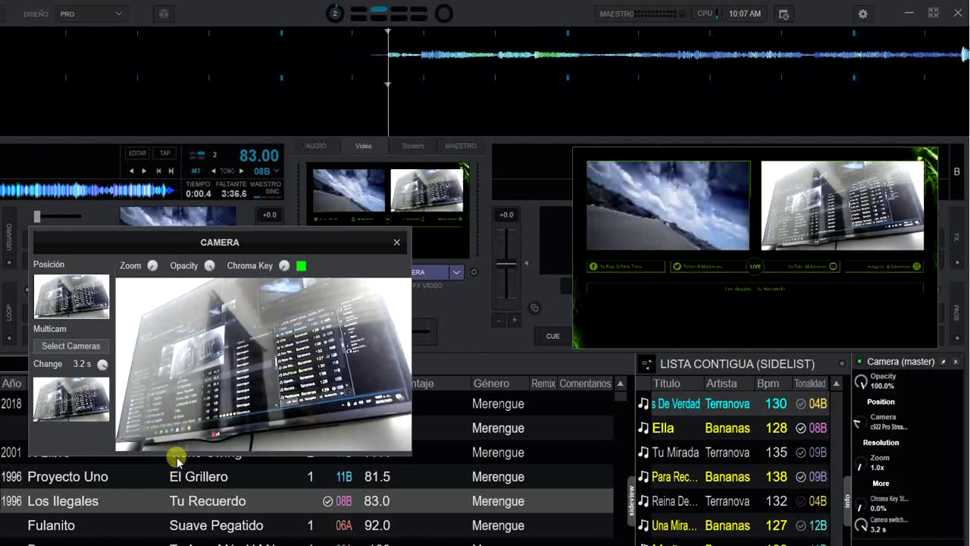
Add DroidCam Source 3 to the Camera effect's multicam selection and widen the settings window further
left_click(72, 346)
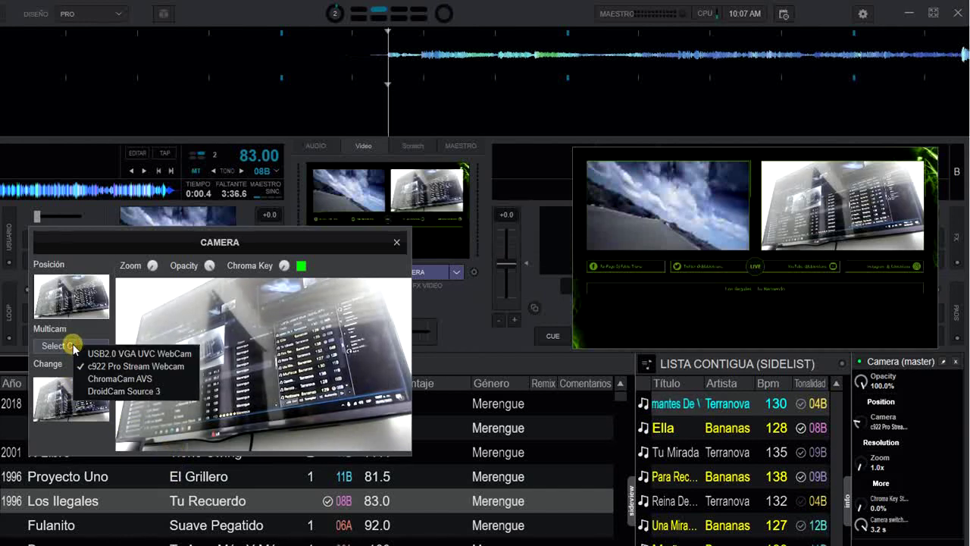
left_click(146, 391)
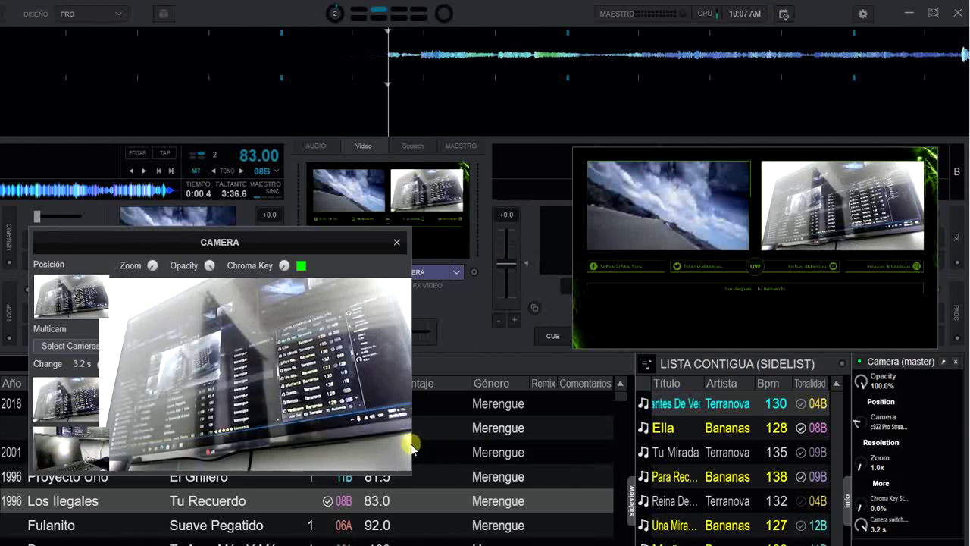
left_click_drag(411, 444, 481, 445)
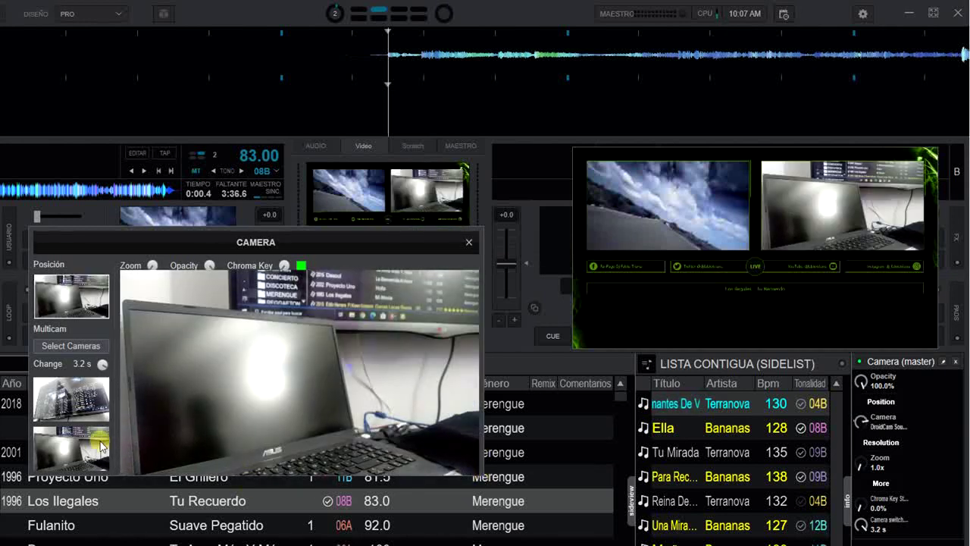
Switch the multicam view to the c922 Pro Stream Webcam and check the master video output in full screen
left_click(83, 395)
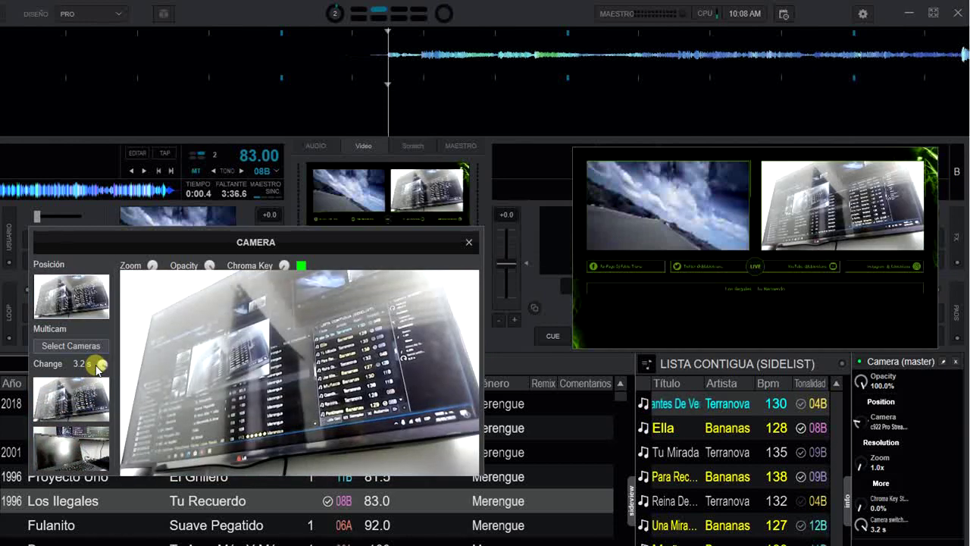
double_click(724, 221)
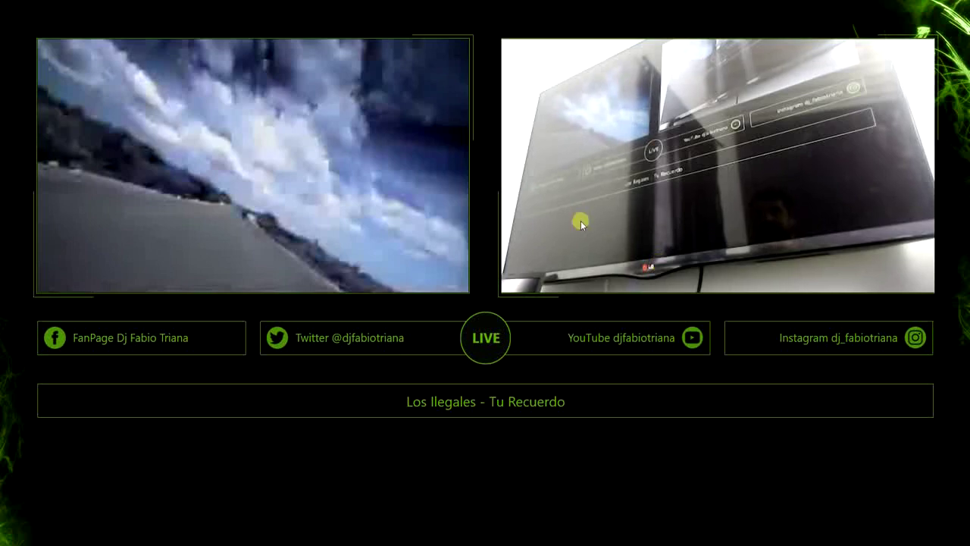
key("alt+Tab")
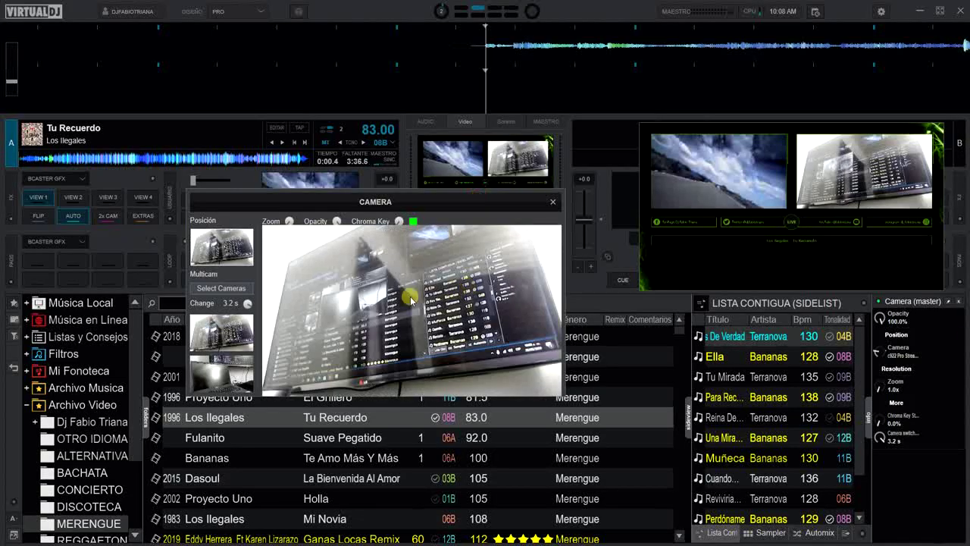
Close the camera settings window, deactivate the Camera effect on the master video, and exit VirtualDJ
left_click(549, 201)
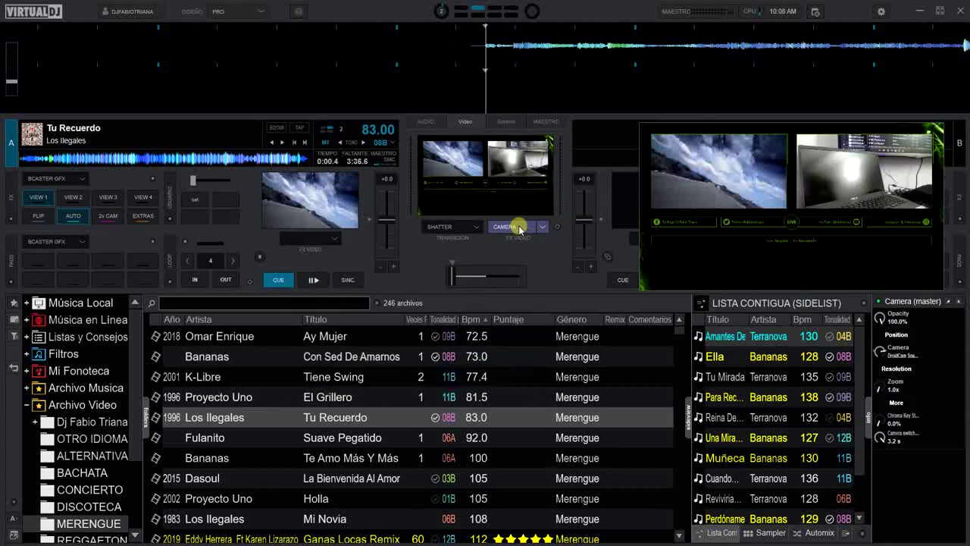
left_click(522, 230)
left_click(280, 280)
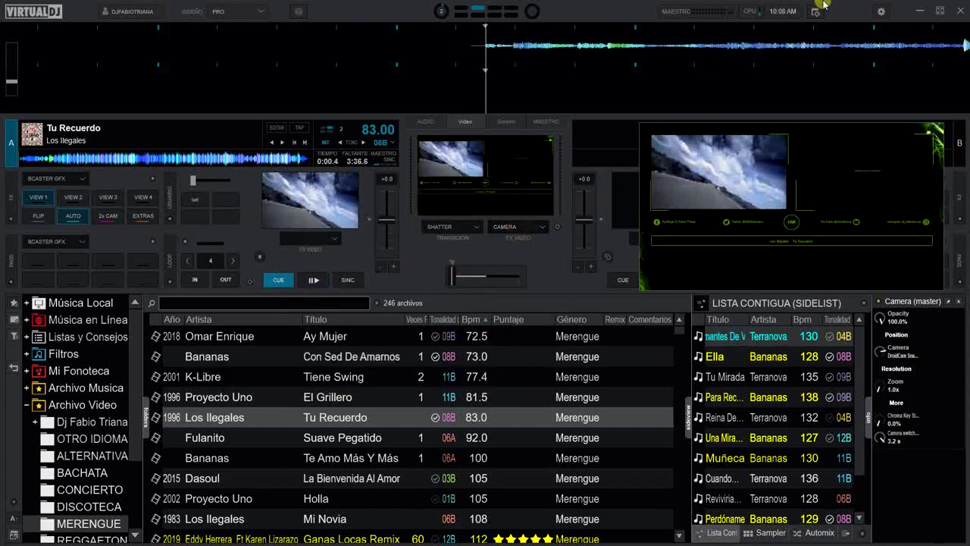
left_click(957, 13)
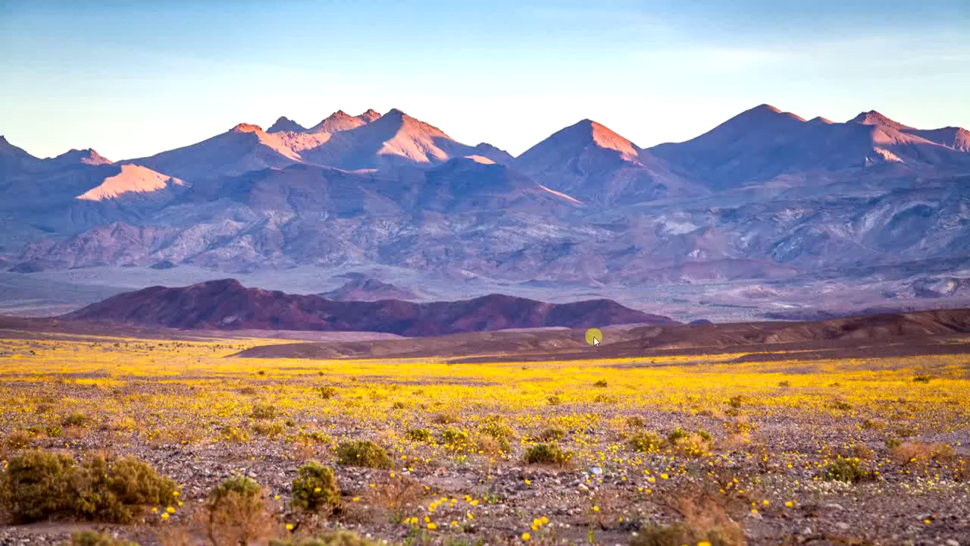